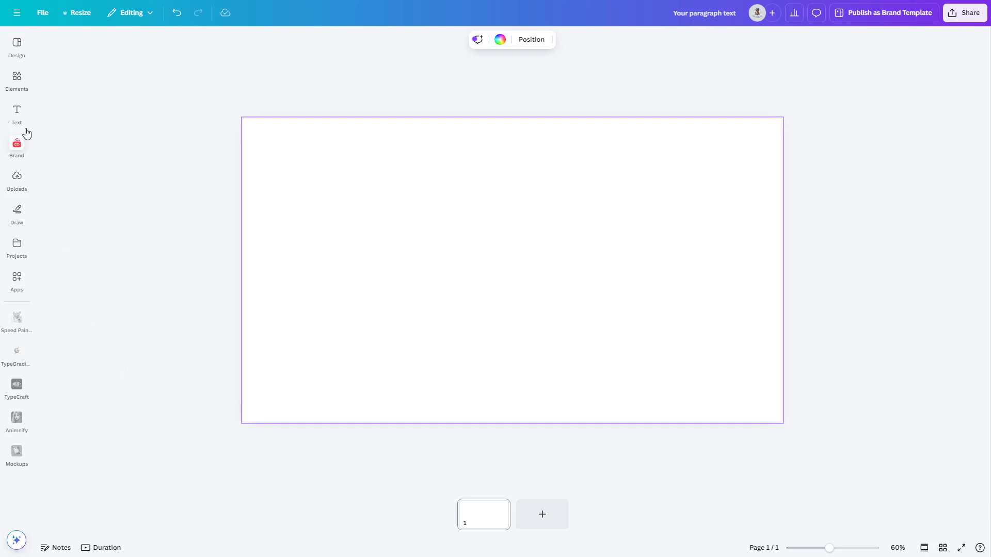
- Add a Brand Kit heading text box and place it, enlarged, near the top centre of the blank page
{"action": "left_click", "coordinate": [18, 120]}
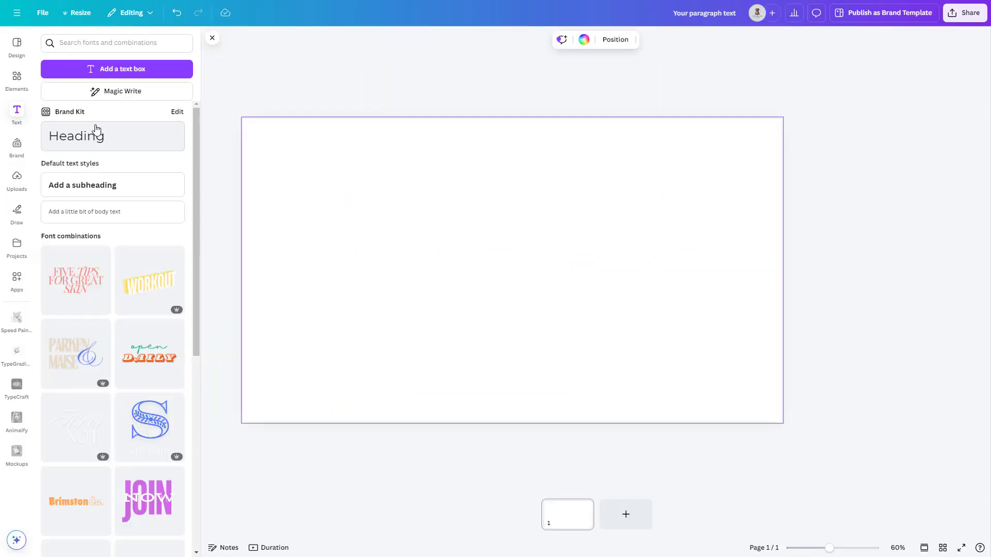
{"action": "left_click", "coordinate": [98, 135]}
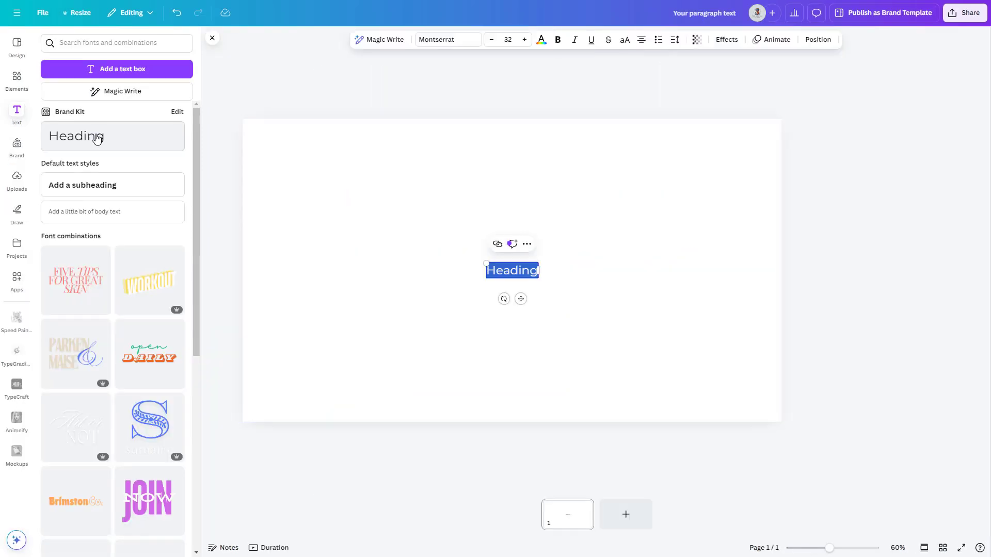
{"action": "left_click_drag", "start_coordinate": [472, 296], "coordinate": [532, 176]}
- Add a subheading and a body text box, stacking them with gaps beneath the heading
{"action": "left_click", "coordinate": [97, 186]}
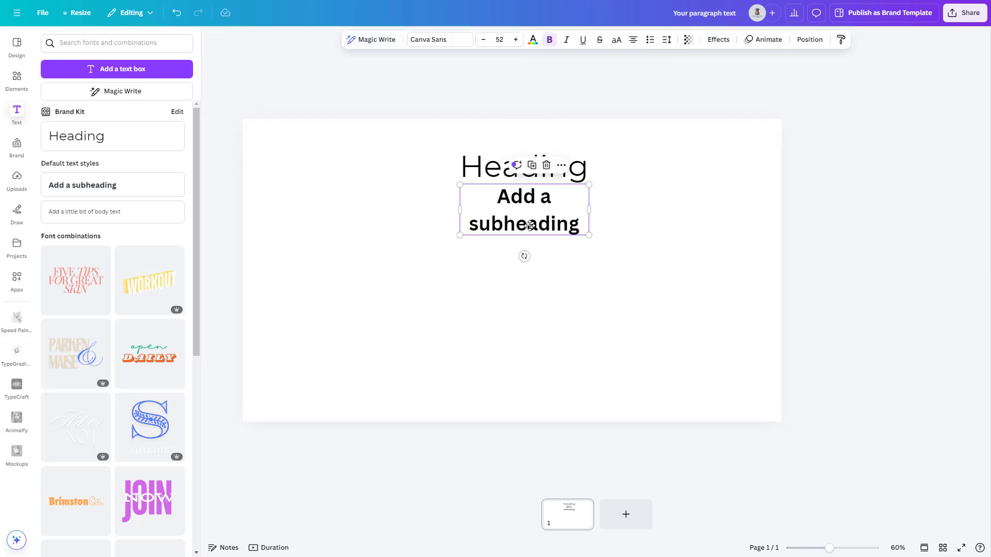
{"action": "left_click_drag", "start_coordinate": [531, 223], "coordinate": [531, 255]}
{"action": "left_click", "coordinate": [98, 211]}
{"action": "left_click", "coordinate": [533, 289]}
{"action": "left_click_drag", "start_coordinate": [532, 289], "coordinate": [533, 306]}
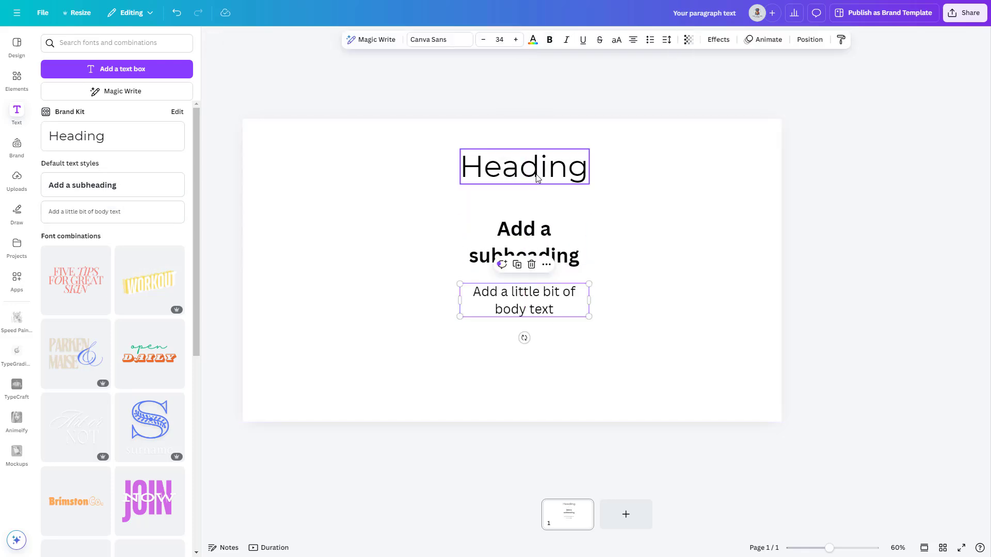
- Replace the heading text with "The Digital Tutors"
{"action": "left_click", "coordinate": [537, 178]}
{"action": "double_click", "coordinate": [537, 178]}
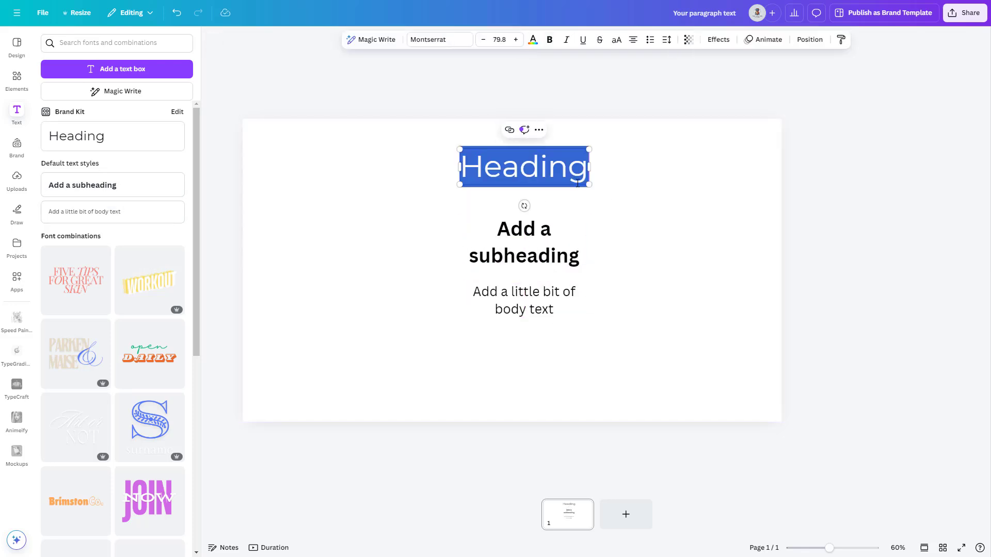
{"action": "type", "text": "th"}
{"action": "key", "text": "BackSpace"}
{"action": "key", "text": "BackSpace"}
{"action": "type", "text": "The Digital Tutors"}
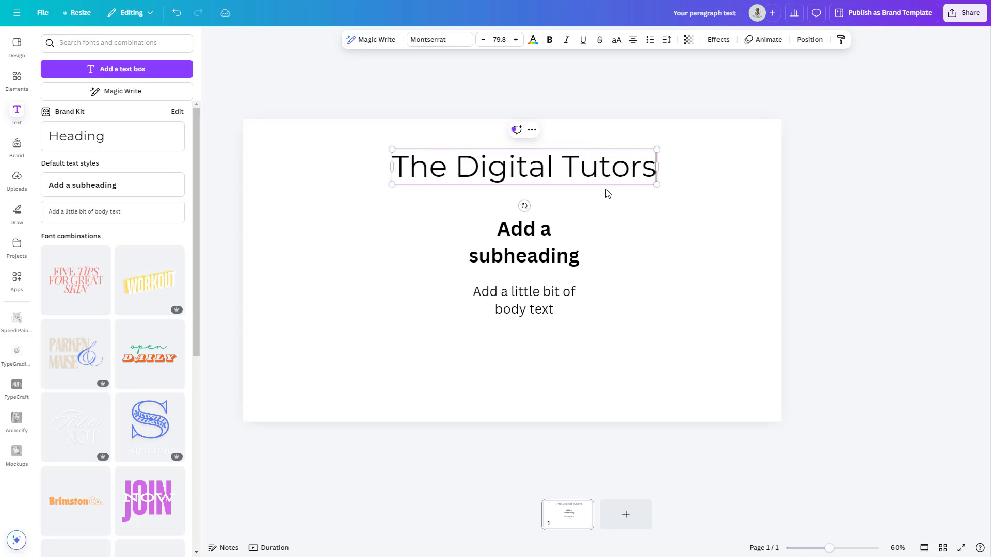
- Replace the subheading text with "Canva" and the body text with "working with text tab"
{"action": "double_click", "coordinate": [524, 242]}
{"action": "type", "text": "Canva"}
{"action": "double_click", "coordinate": [533, 303]}
{"action": "type", "text": "w"}
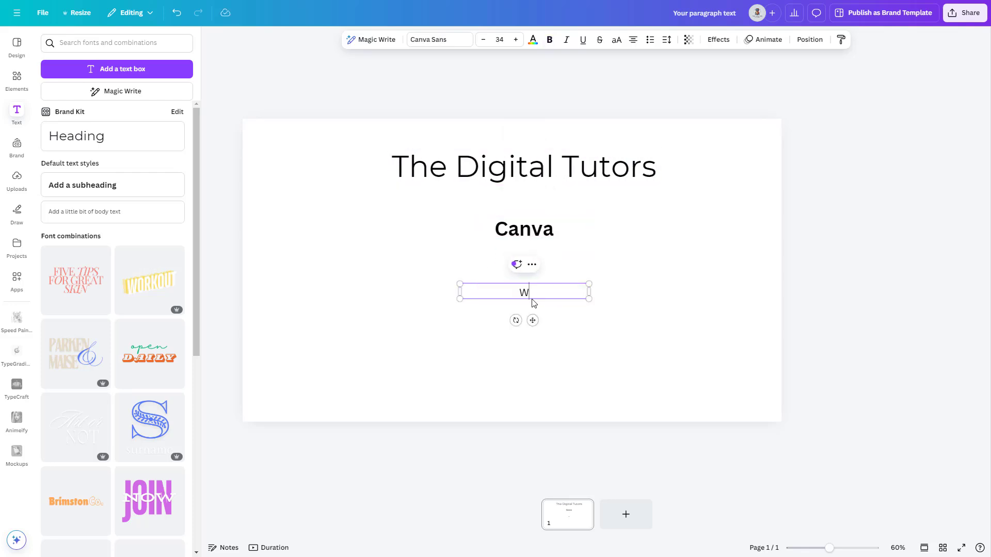
{"action": "type", "text": "orking with text tab"}
{"action": "left_click", "coordinate": [576, 312]}
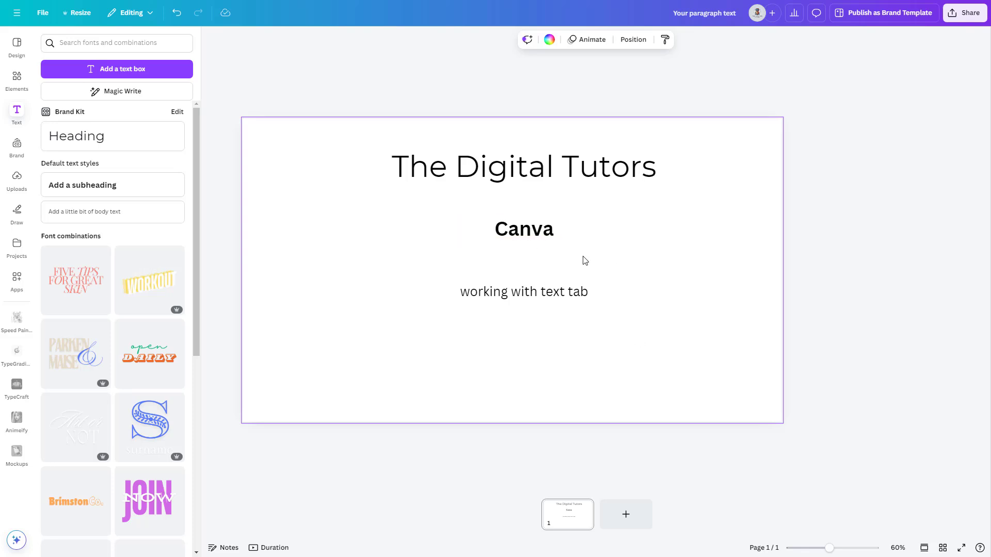
- Browse the font categories, search the fonts for "bold", and apply Balloon Extra Bold to the "The Digital Tutors" heading
{"action": "left_click", "coordinate": [521, 173]}
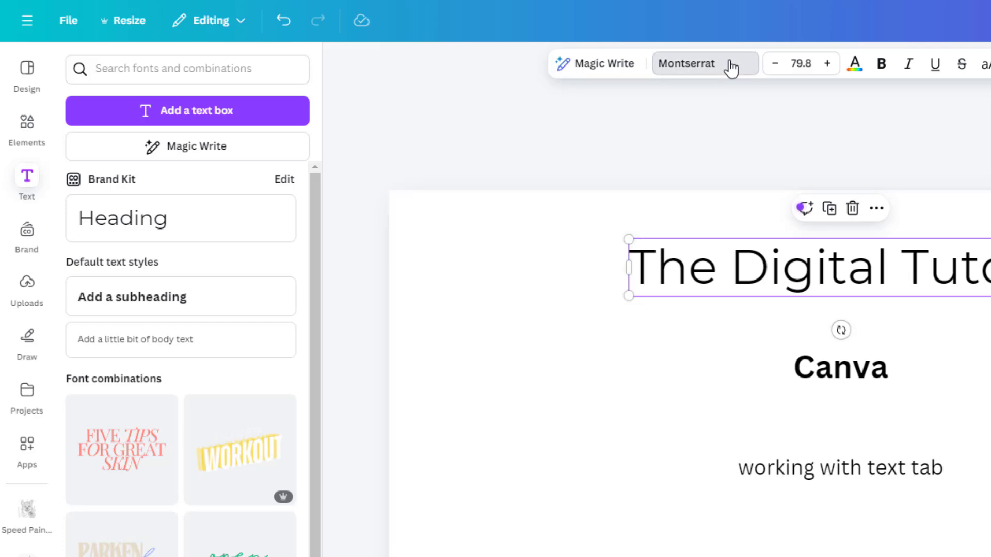
{"action": "left_click", "coordinate": [730, 68]}
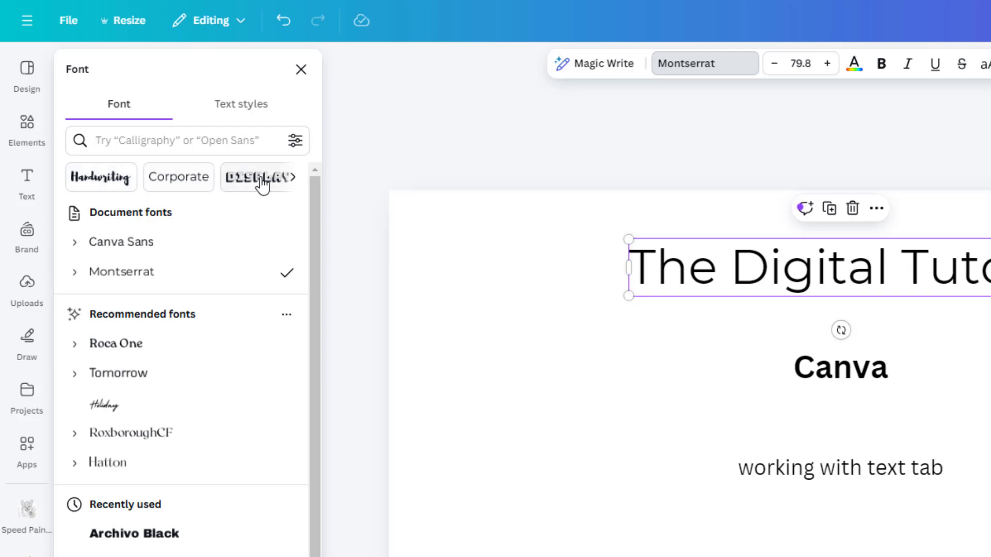
{"action": "left_click", "coordinate": [294, 177]}
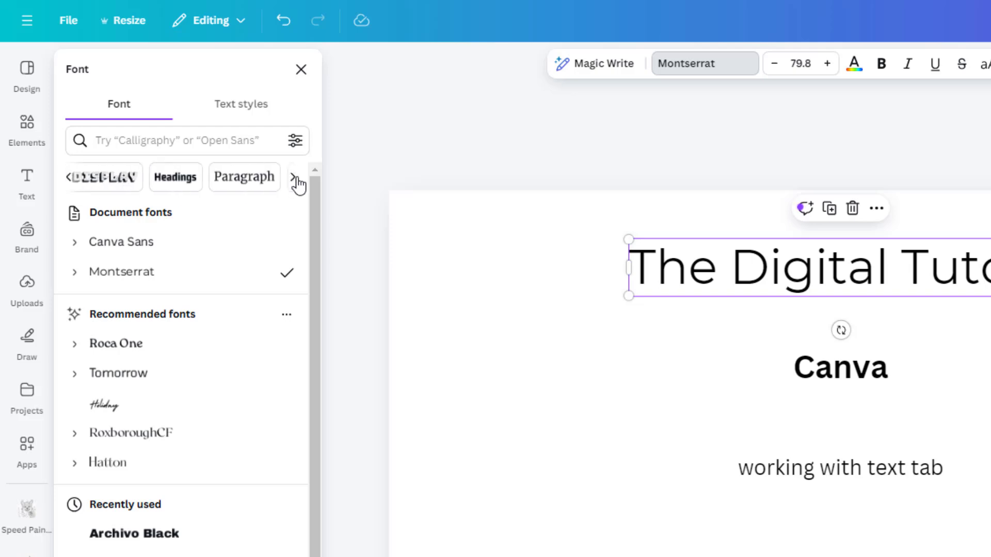
{"action": "left_click", "coordinate": [297, 178]}
{"action": "left_click", "coordinate": [297, 179]}
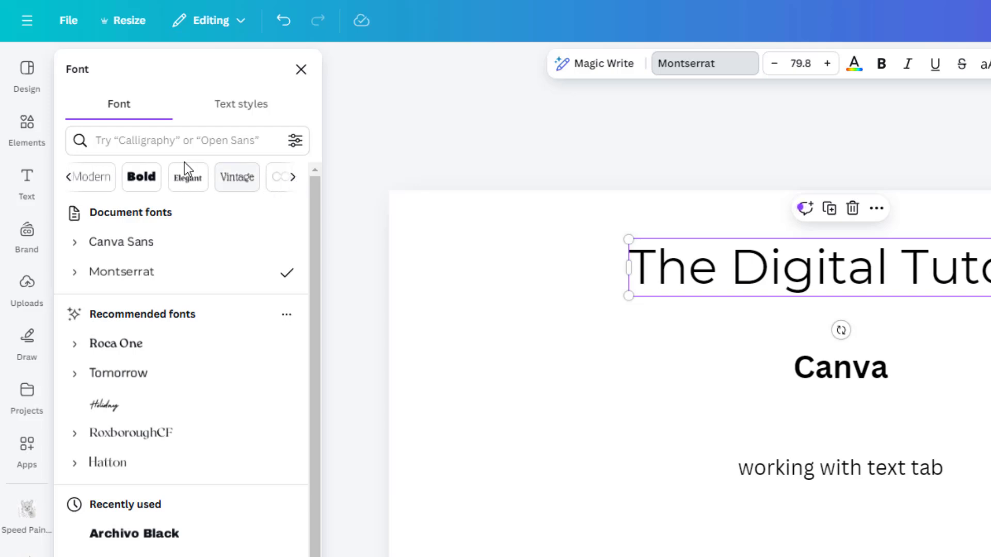
{"action": "left_click", "coordinate": [155, 142]}
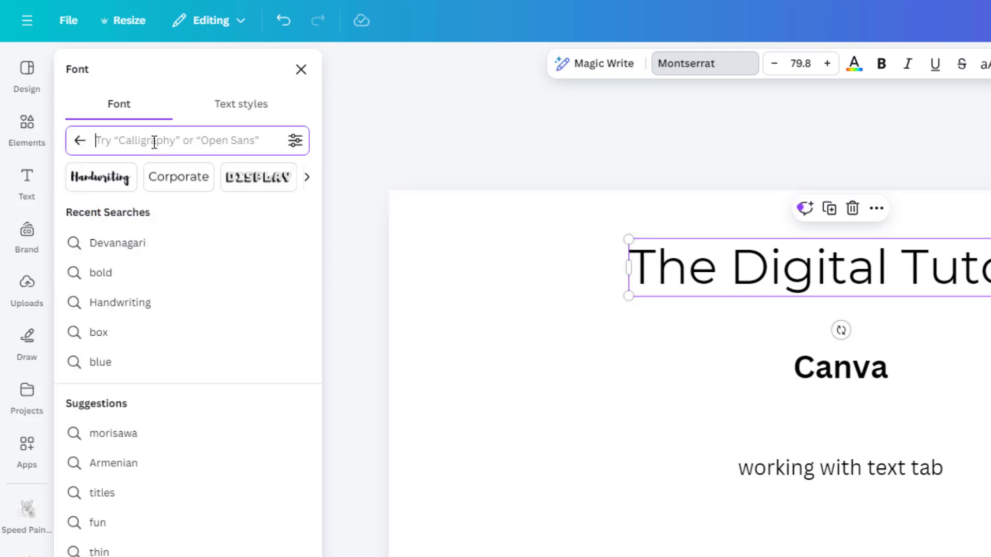
{"action": "left_click", "coordinate": [119, 276]}
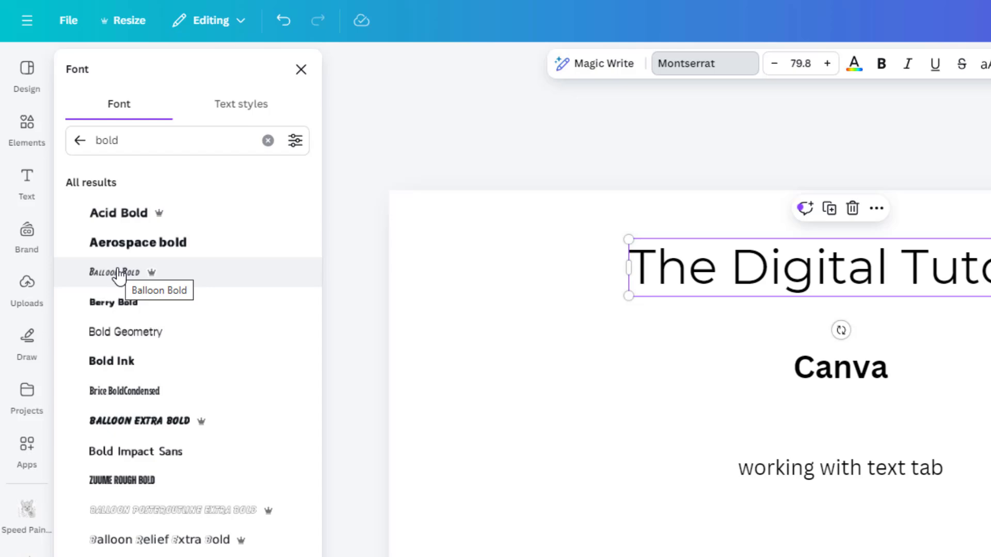
{"action": "left_click", "coordinate": [151, 422]}
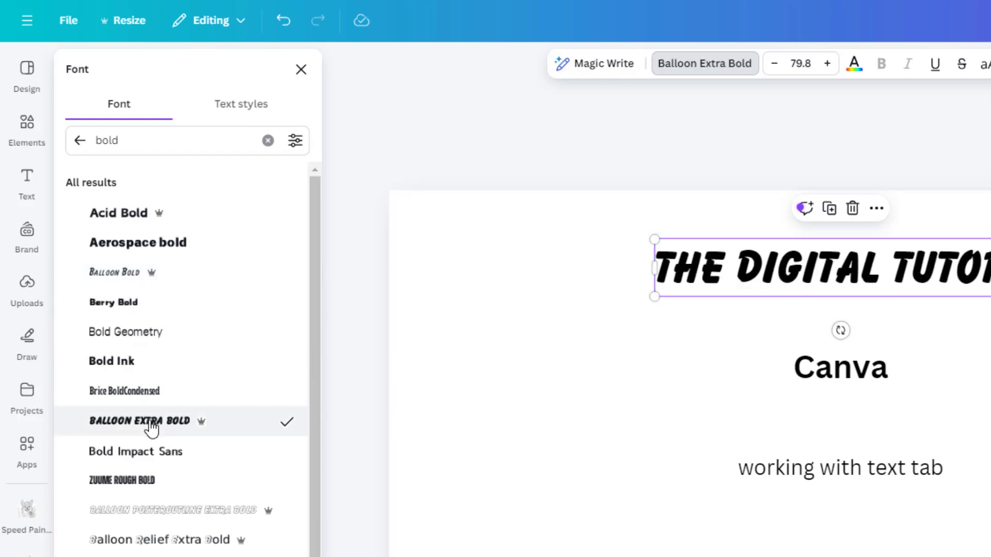
{"action": "left_click", "coordinate": [80, 140]}
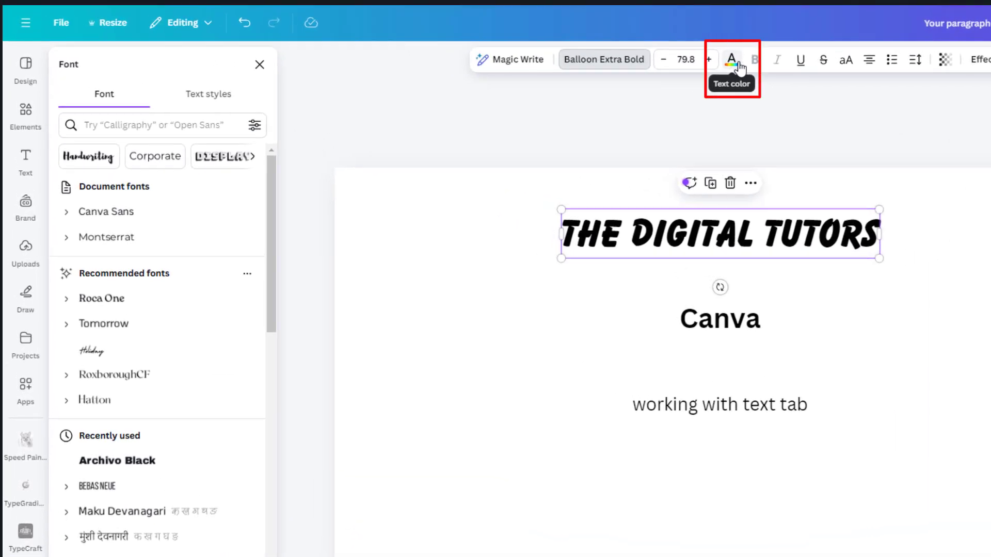
- Try preset red and blue on the heading text, and set its color to the custom blue #000DBA
{"action": "left_click", "coordinate": [739, 64]}
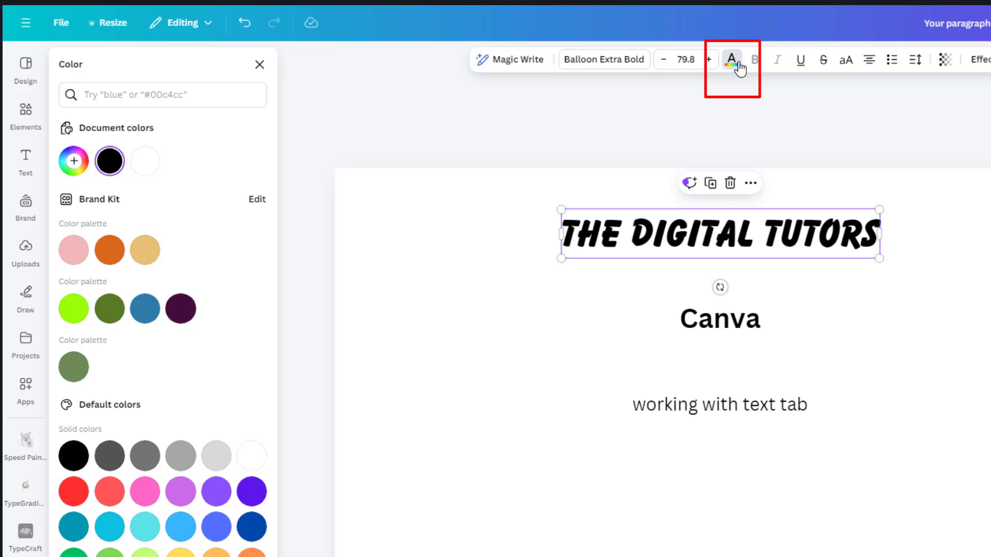
{"action": "left_click", "coordinate": [73, 491]}
{"action": "left_click", "coordinate": [251, 526]}
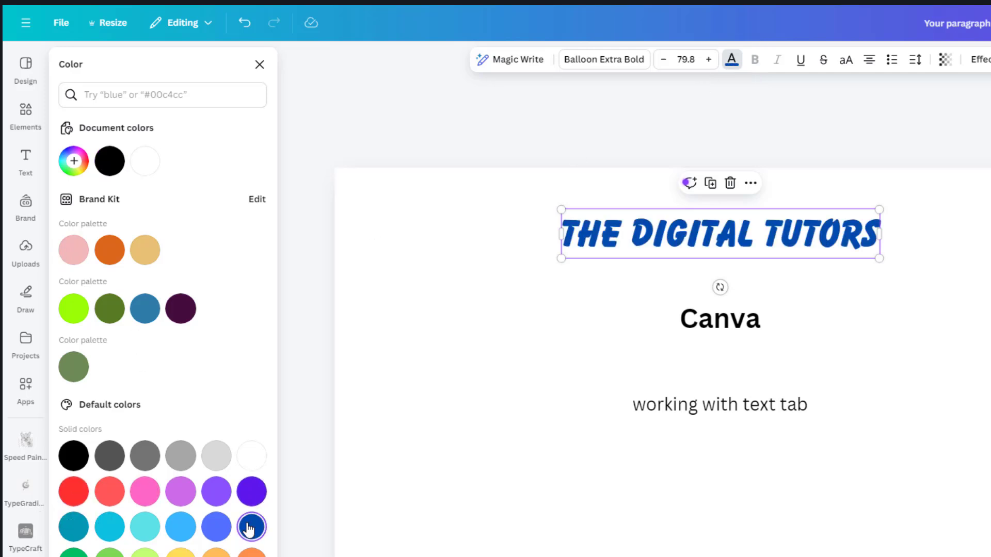
{"action": "left_click", "coordinate": [73, 160]}
{"action": "left_click_drag", "start_coordinate": [241, 212], "coordinate": [173, 209]}
{"action": "left_click_drag", "start_coordinate": [176, 274], "coordinate": [184, 272]}
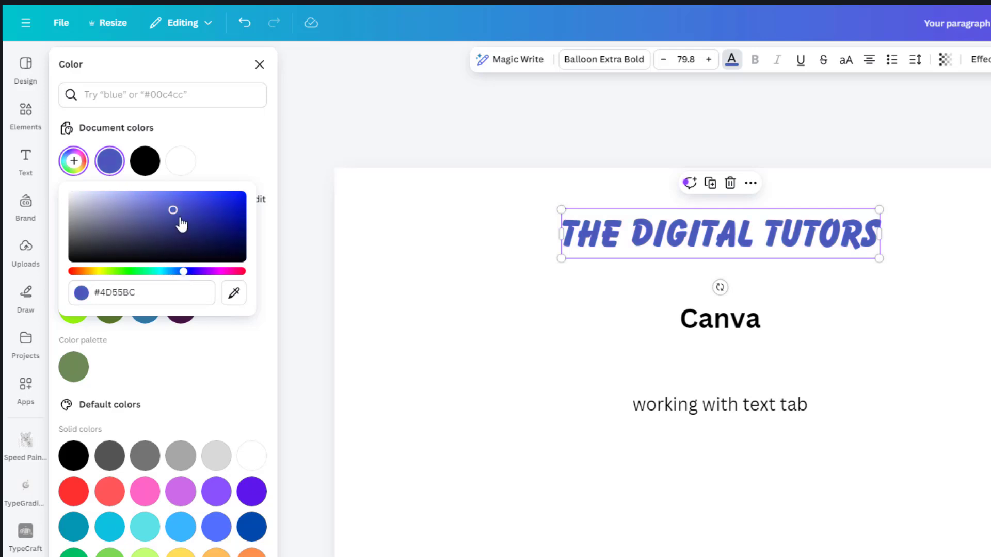
{"action": "mouse_move", "coordinate": [180, 219]}
{"action": "left_mouse_down"}
{"action": "mouse_move", "coordinate": [133, 227]}
{"action": "mouse_move", "coordinate": [257, 243]}
{"action": "mouse_move", "coordinate": [245, 210]}
{"action": "left_mouse_up"}
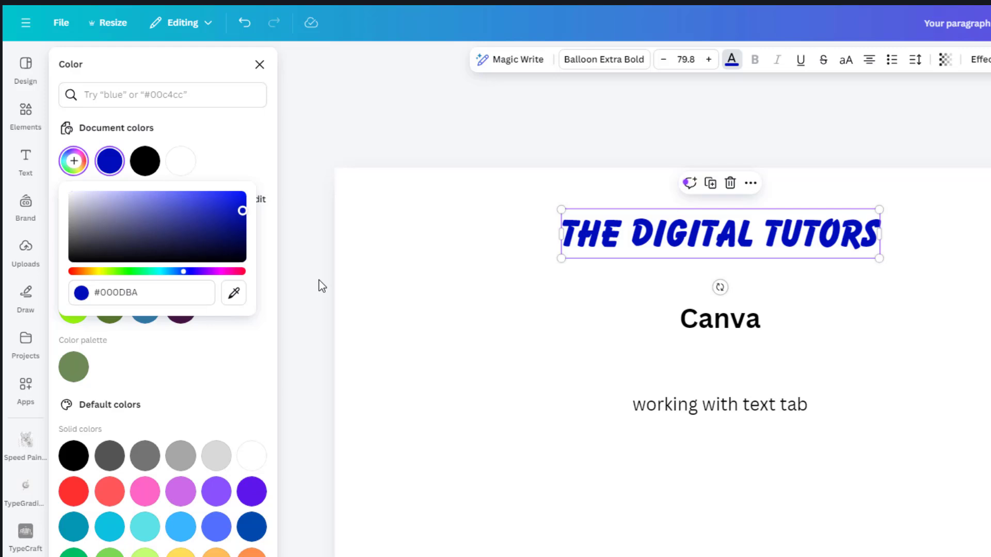
{"action": "left_click", "coordinate": [732, 59]}
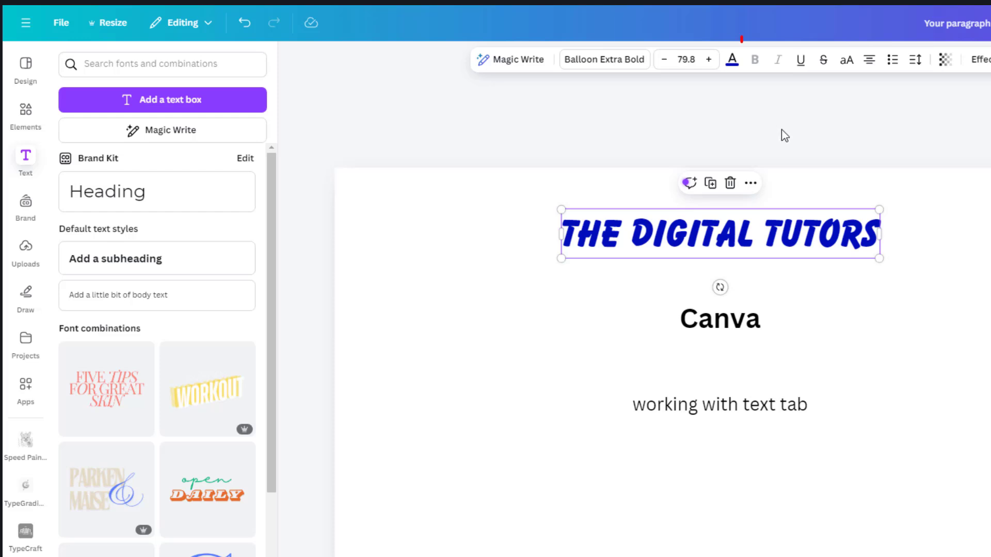
- Format the "Canva" subheading as bold, italic, underlined and uppercase
{"action": "left_click", "coordinate": [733, 319]}
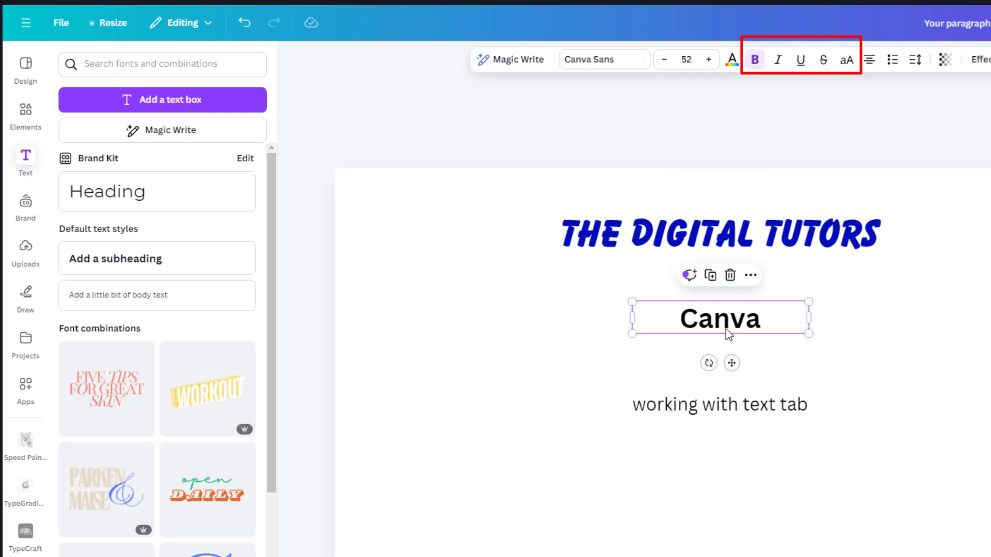
{"action": "left_click", "coordinate": [757, 64]}
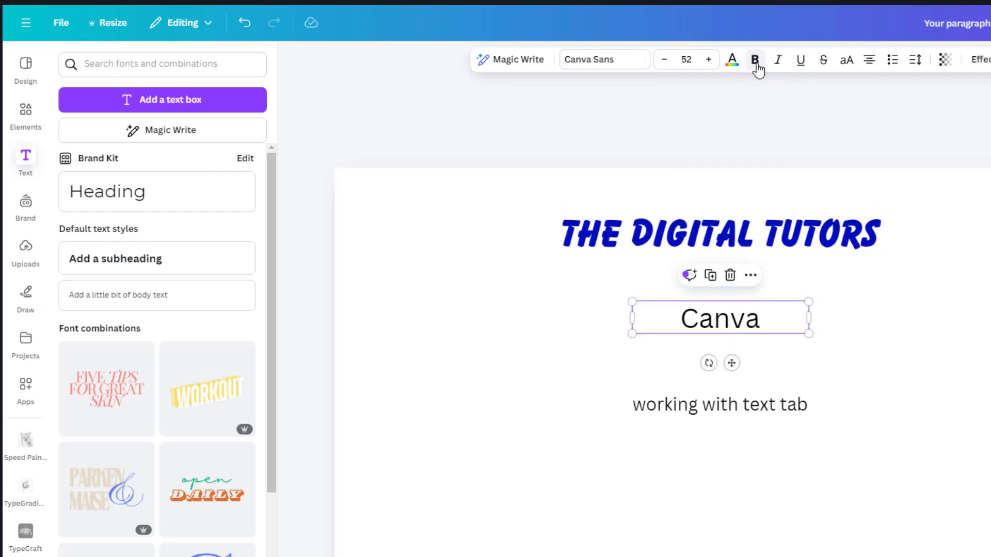
{"action": "left_click", "coordinate": [761, 67]}
{"action": "left_click", "coordinate": [778, 63]}
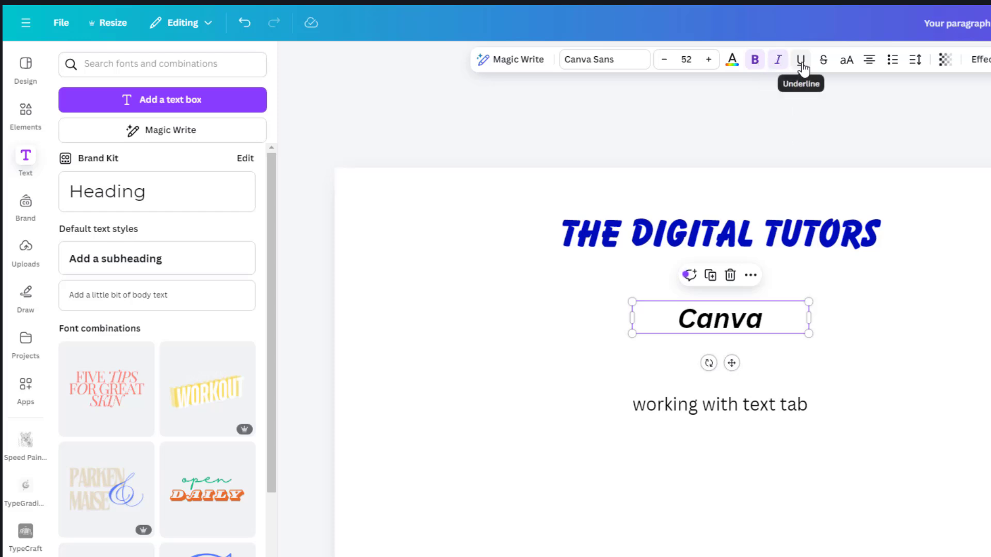
{"action": "left_click", "coordinate": [802, 63]}
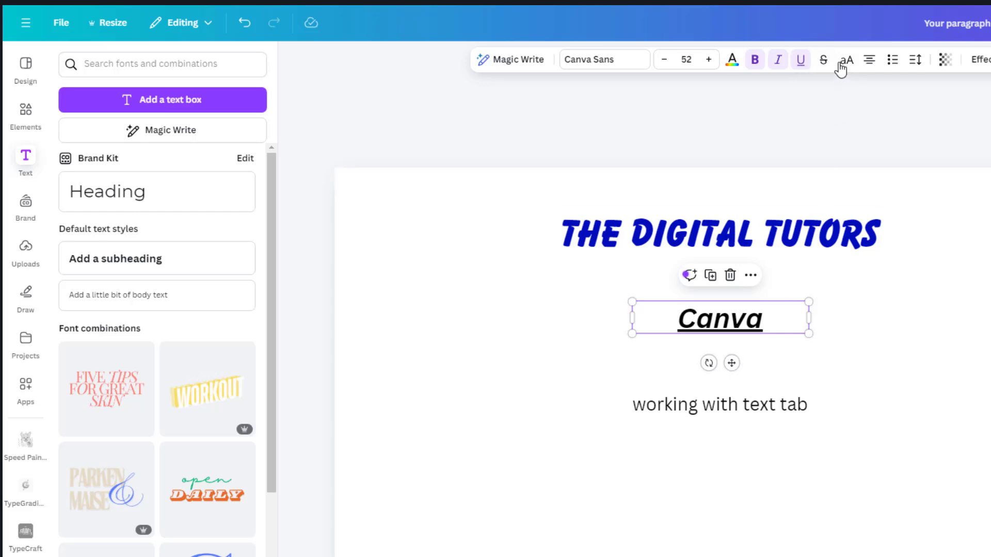
{"action": "left_click", "coordinate": [847, 63]}
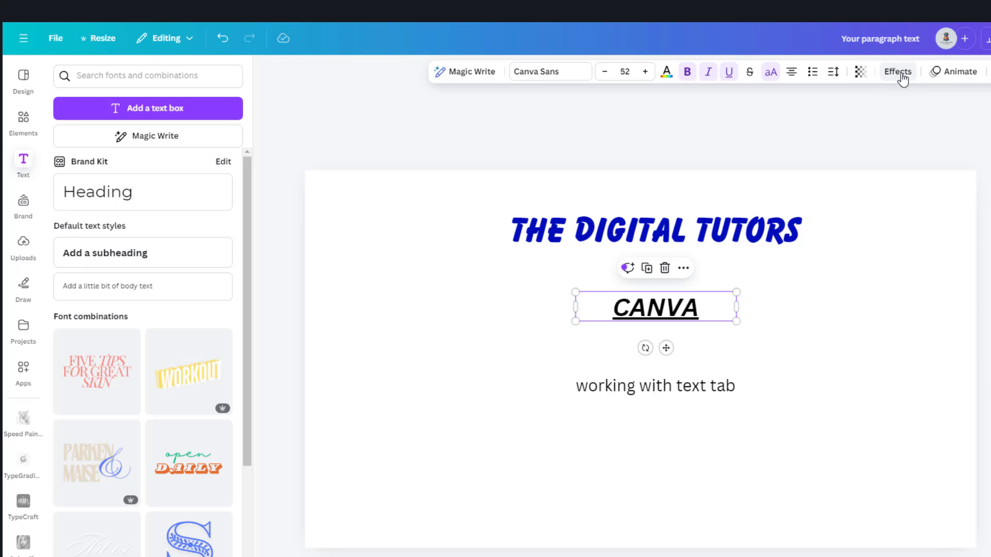
- Apply the Shadow effect to the "The Digital Tutors" heading and try black, lime green and orange as its shadow color
{"action": "left_click", "coordinate": [785, 232]}
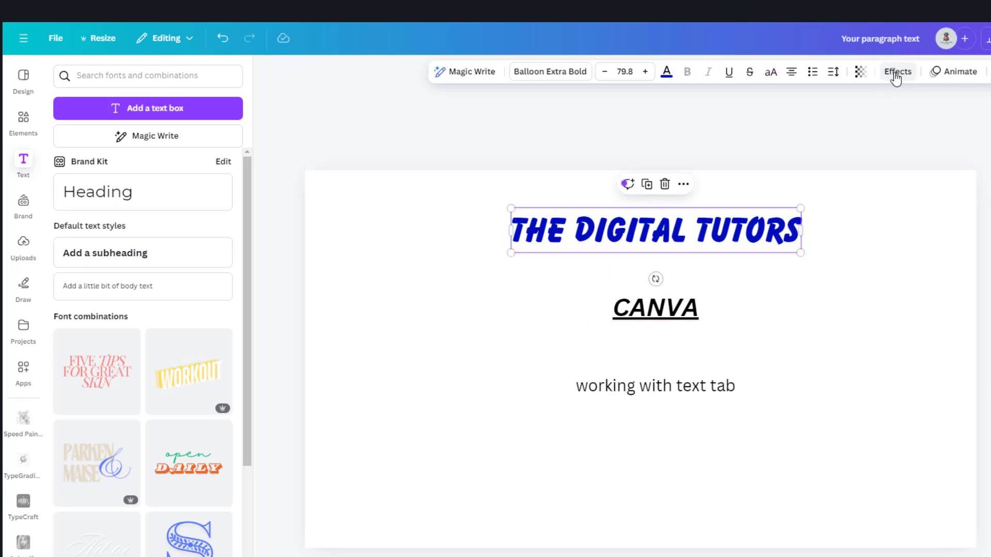
{"action": "left_click", "coordinate": [897, 73]}
{"action": "left_click", "coordinate": [157, 154]}
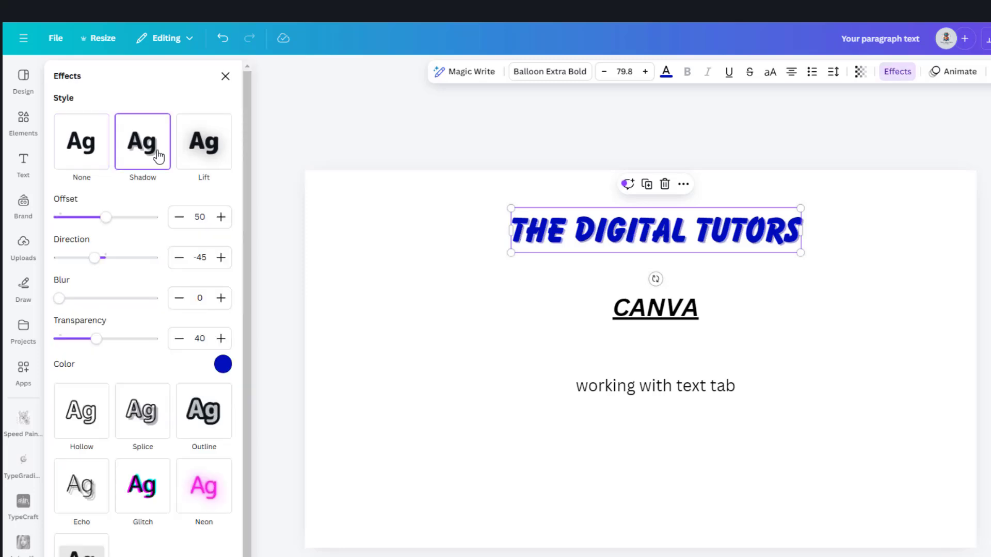
{"action": "left_click", "coordinate": [223, 364]}
{"action": "left_click", "coordinate": [88, 428]}
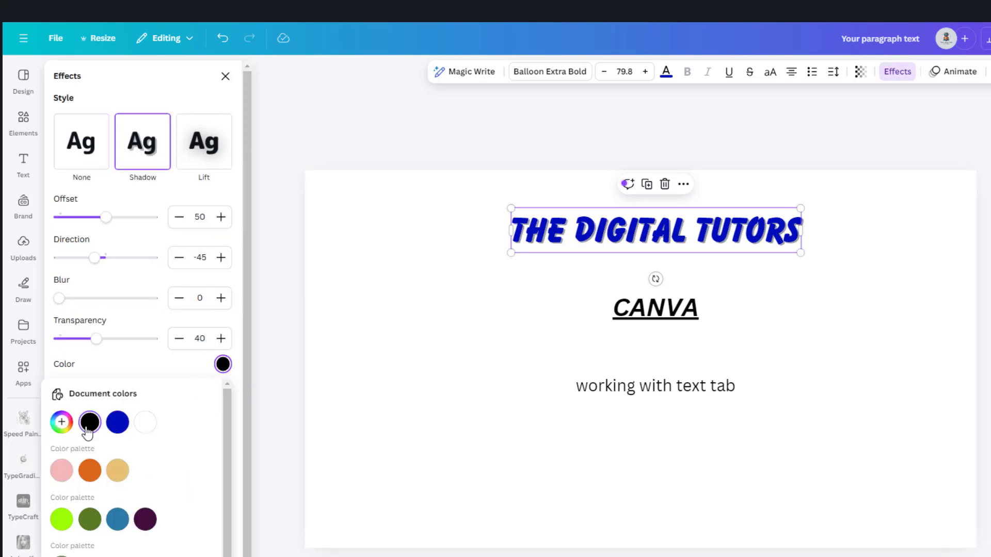
{"action": "left_click", "coordinate": [63, 520]}
{"action": "left_click", "coordinate": [89, 470]}
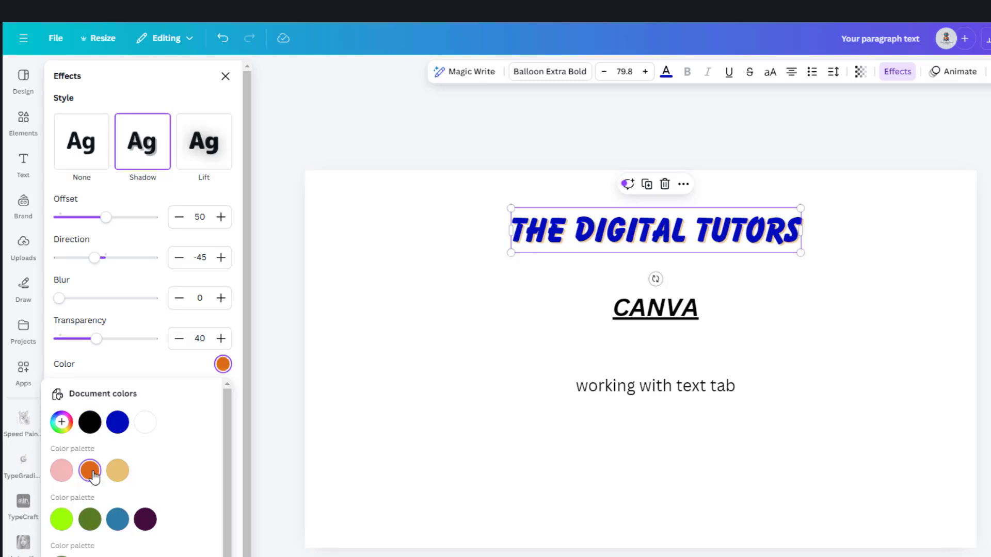
- Try the Lift effect at intensity 87 and the Hollow effect at thickness 78 on the heading
{"action": "left_click", "coordinate": [212, 147]}
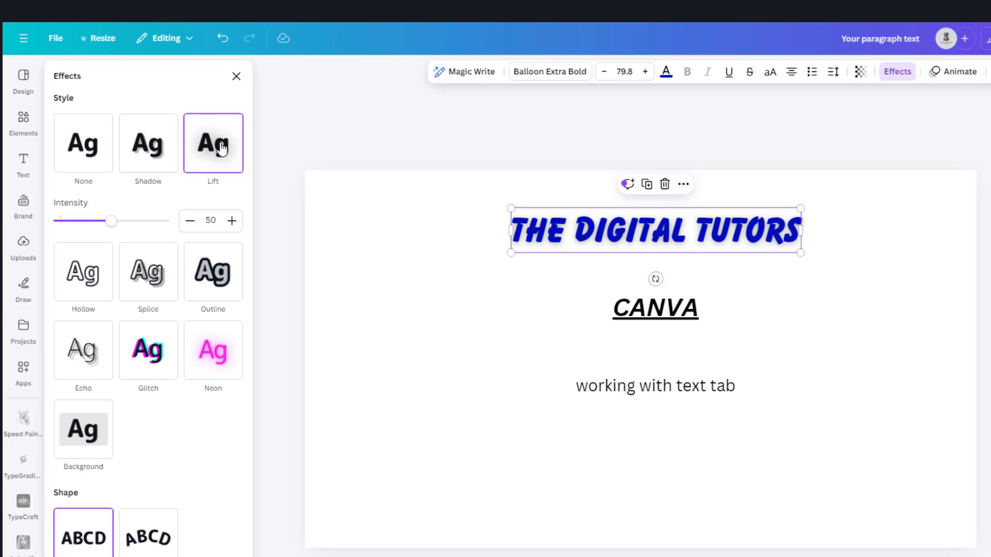
{"action": "left_click_drag", "start_coordinate": [111, 222], "coordinate": [151, 225]}
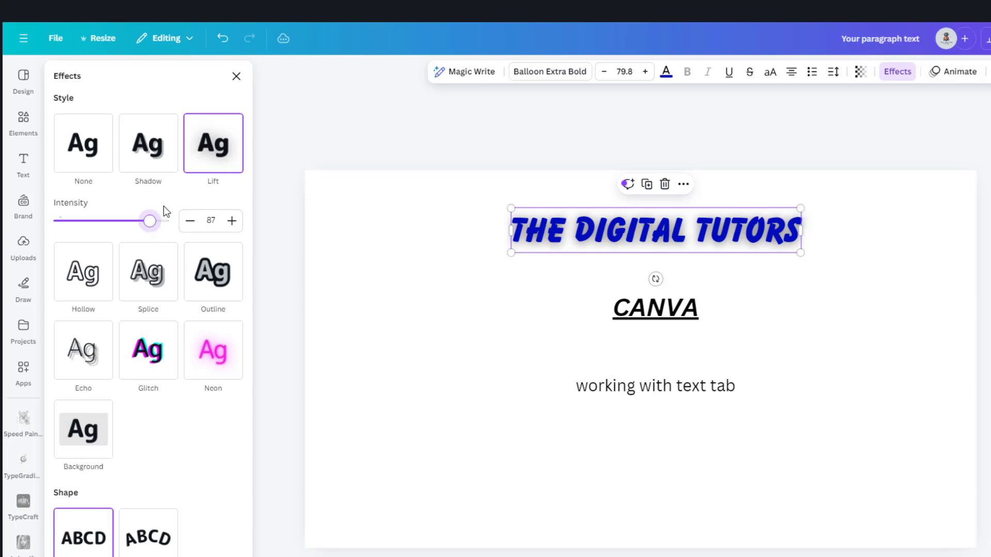
{"action": "left_click", "coordinate": [91, 284]}
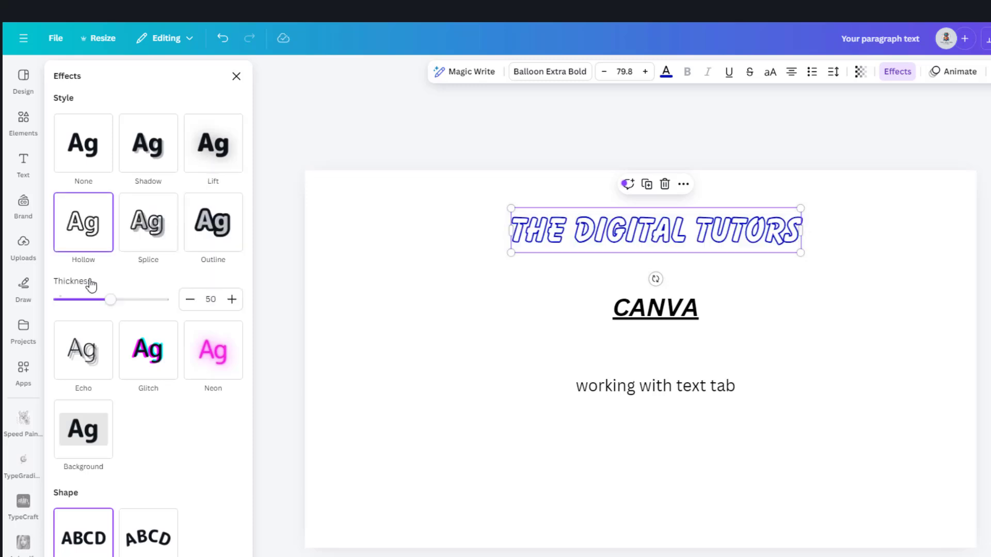
{"action": "left_click_drag", "start_coordinate": [110, 300], "coordinate": [143, 304]}
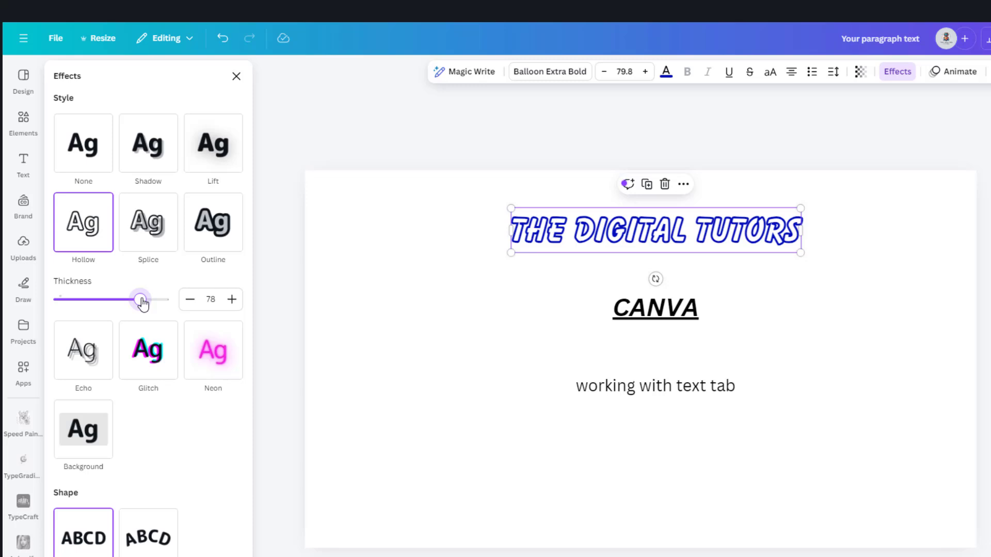
- Try the Splice effect on the heading with more thickness, a larger offset and a positive direction
{"action": "left_click", "coordinate": [153, 229]}
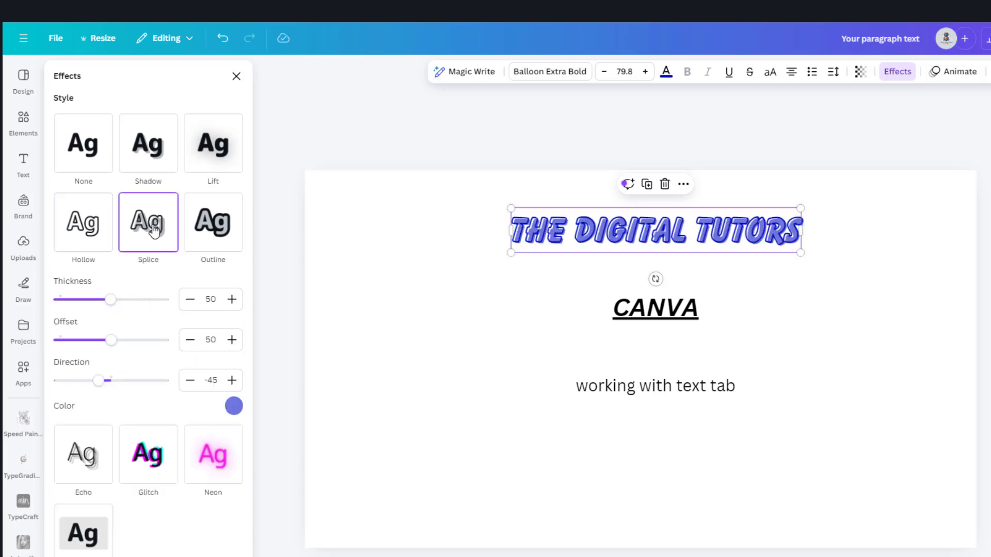
{"action": "left_click_drag", "start_coordinate": [111, 300], "coordinate": [125, 300]}
{"action": "left_click_drag", "start_coordinate": [111, 339], "coordinate": [119, 338]}
{"action": "left_click_drag", "start_coordinate": [98, 380], "coordinate": [129, 380]}
- Try the Echo effect on the heading with offset 66, direction 47 and lime green as its color
{"action": "left_click", "coordinate": [83, 454]}
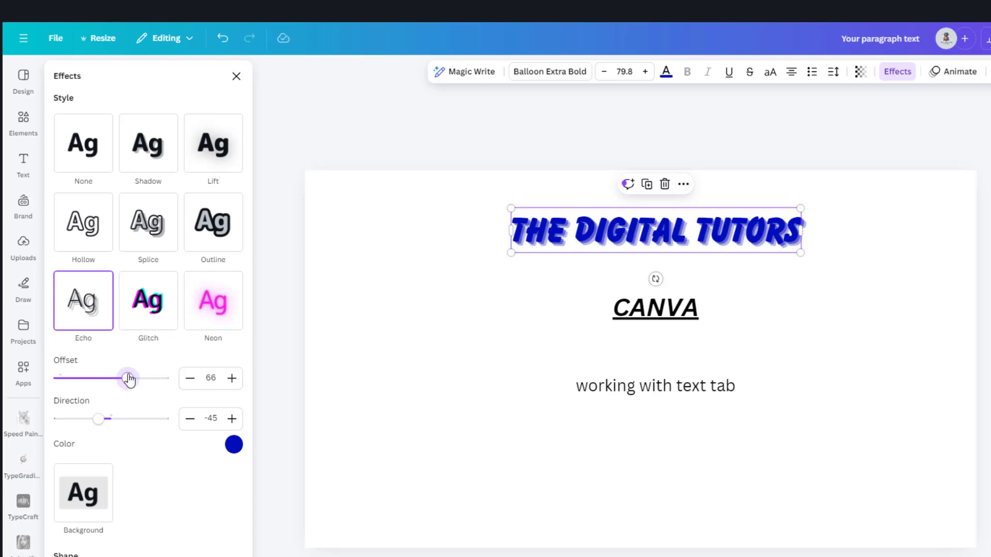
{"action": "left_click_drag", "start_coordinate": [99, 418], "coordinate": [127, 420]}
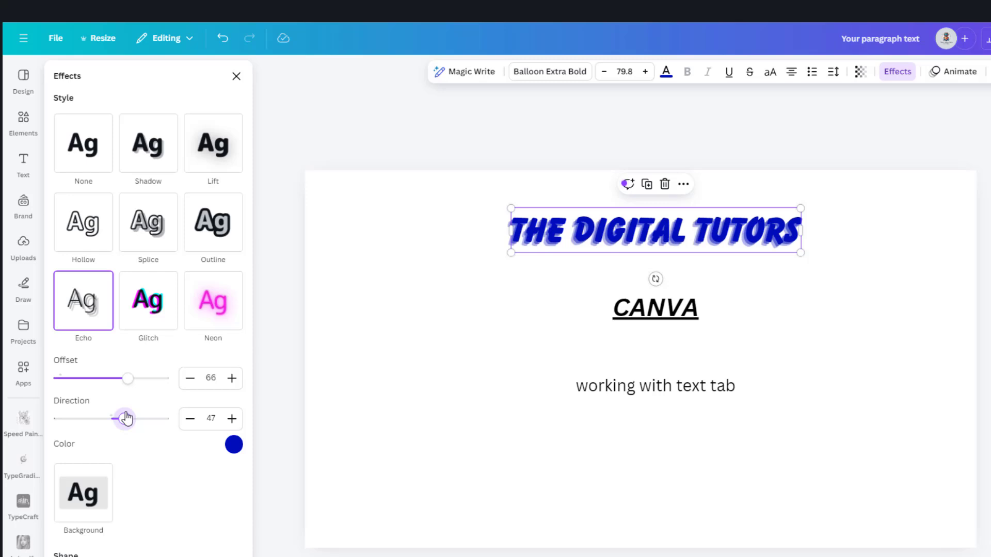
{"action": "left_click", "coordinate": [234, 444]}
{"action": "left_click", "coordinate": [73, 294]}
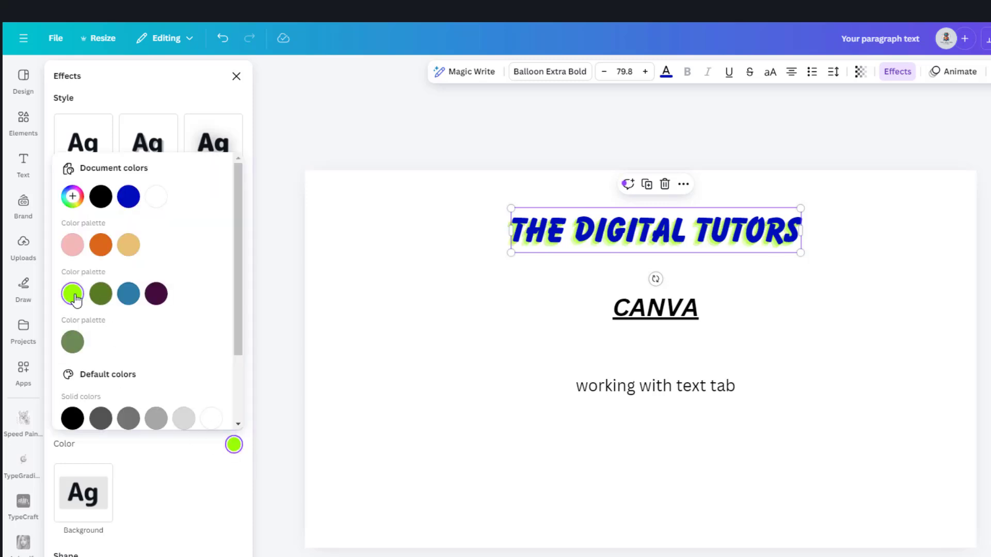
{"action": "left_click", "coordinate": [234, 444]}
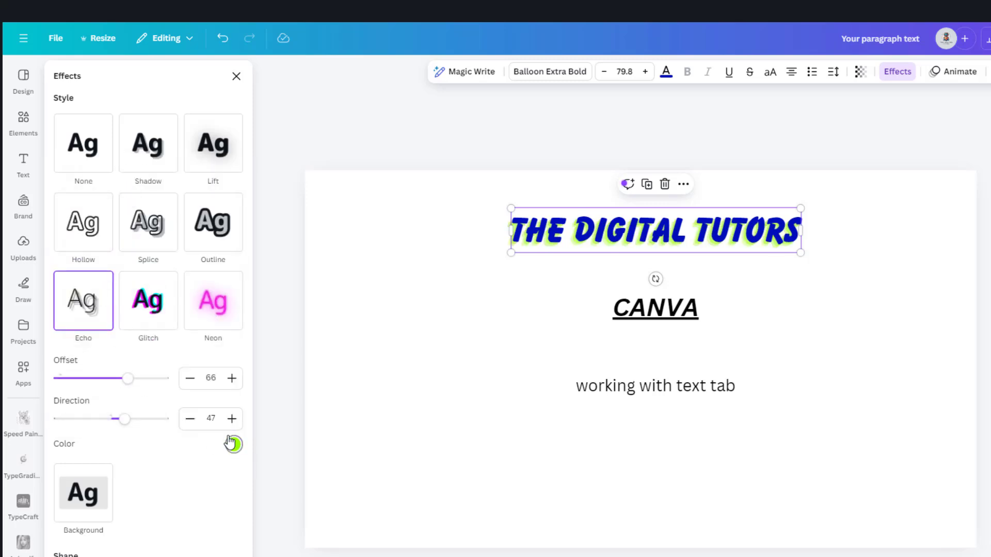
- Try the Glitch effect at offset 68, direction -40 in cyan and red, and the Neon effect at intensity 71 on the heading
{"action": "left_click", "coordinate": [161, 306]}
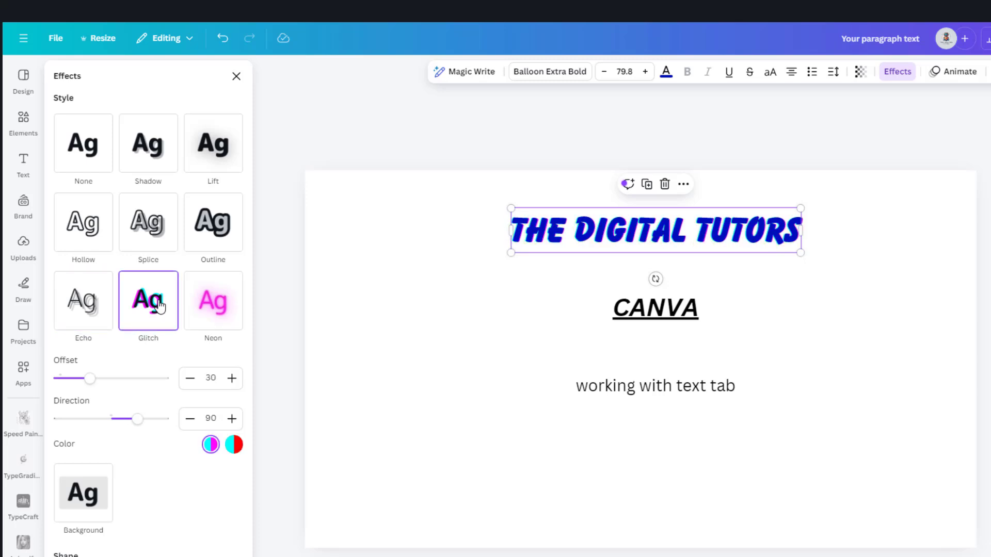
{"action": "left_click_drag", "start_coordinate": [91, 379], "coordinate": [130, 381]}
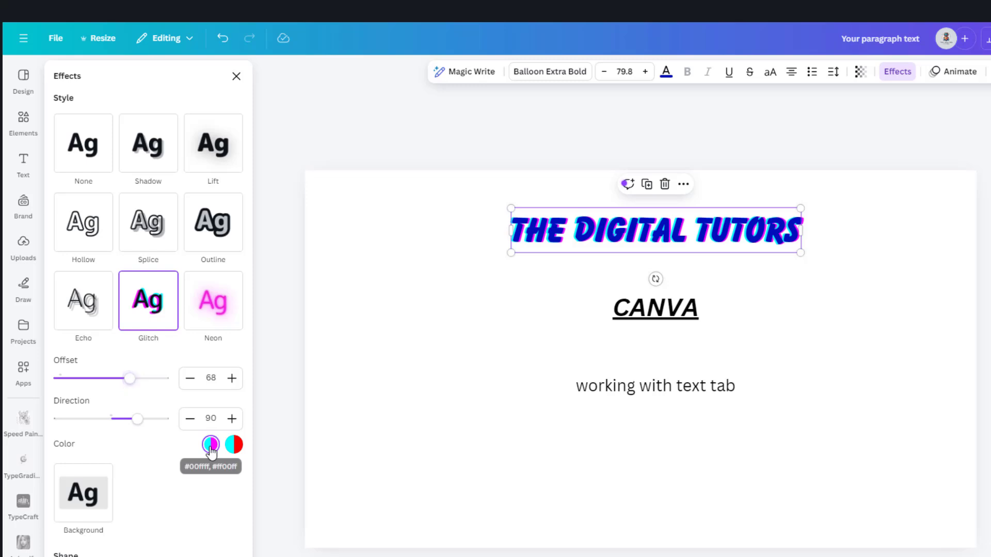
{"action": "left_click", "coordinate": [233, 444]}
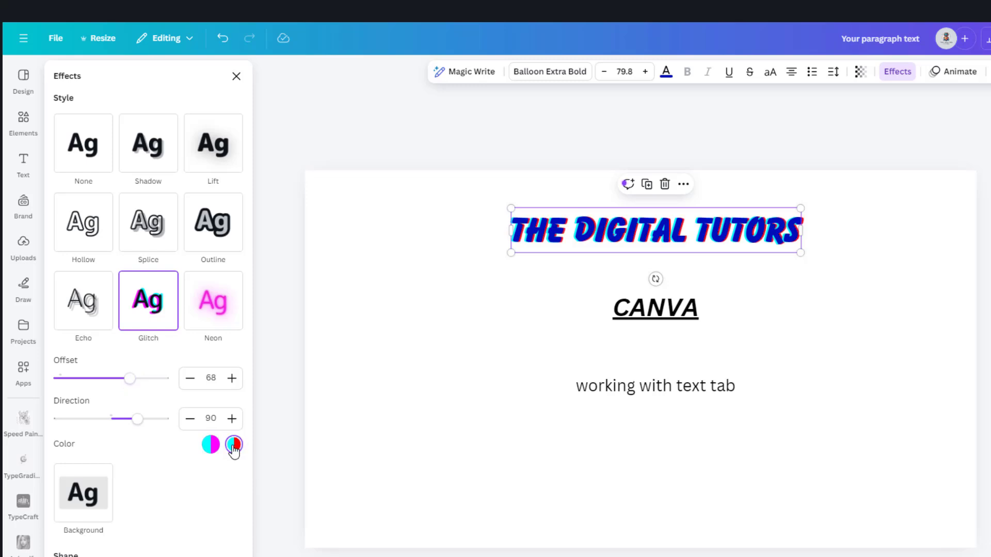
{"action": "left_click_drag", "start_coordinate": [138, 421], "coordinate": [99, 419]}
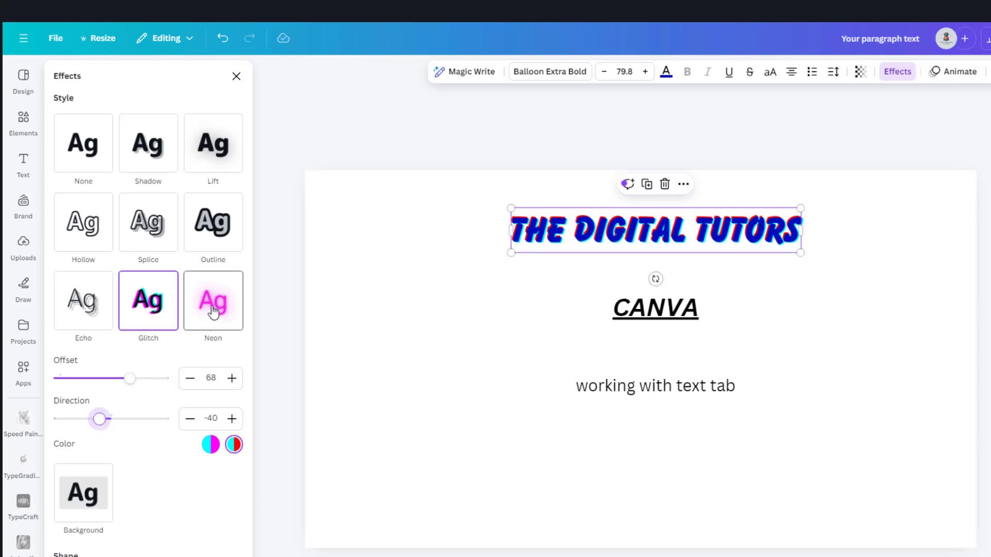
{"action": "left_click", "coordinate": [213, 312]}
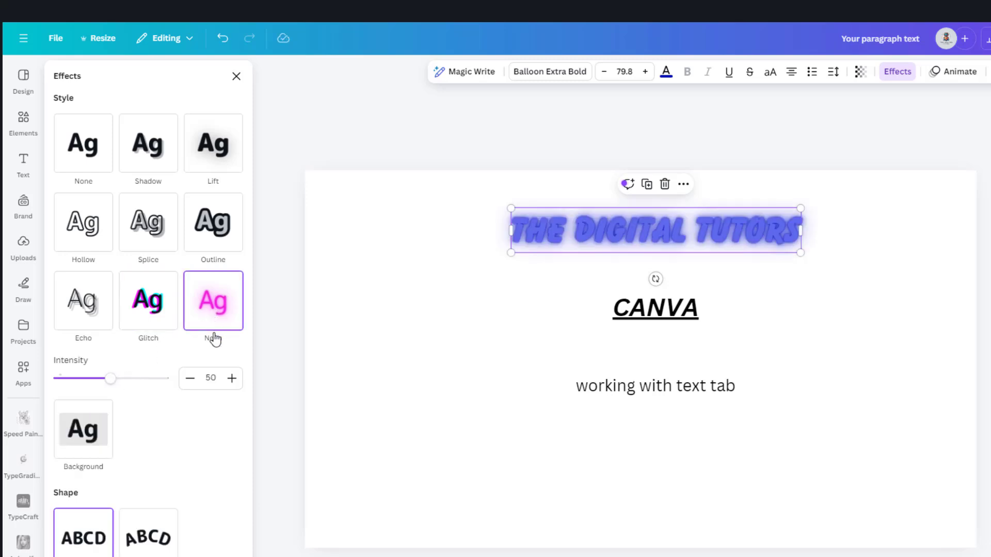
{"action": "left_click_drag", "start_coordinate": [110, 380], "coordinate": [135, 394]}
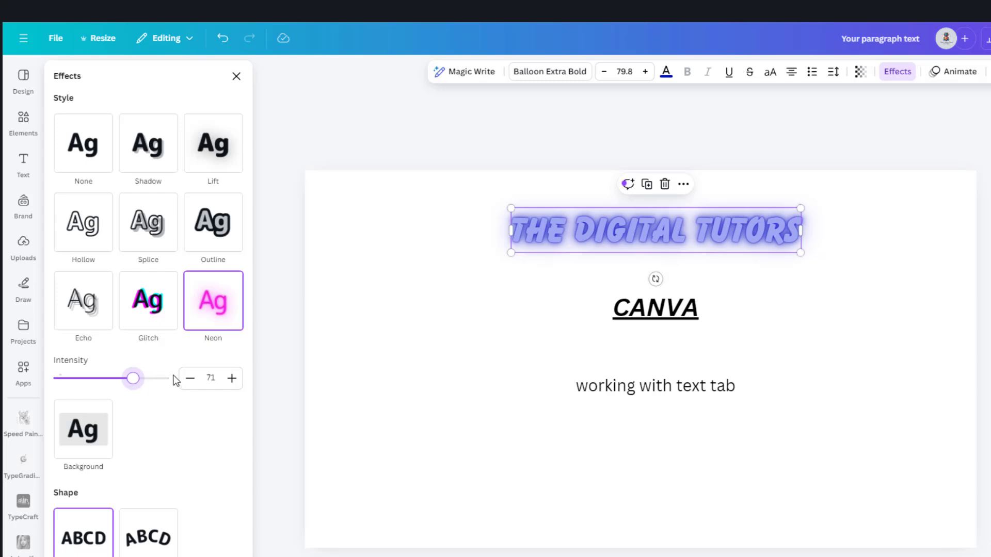
- Apply the Background effect to the heading, try black, and set the background color to medium gray
{"action": "left_click", "coordinate": [90, 428]}
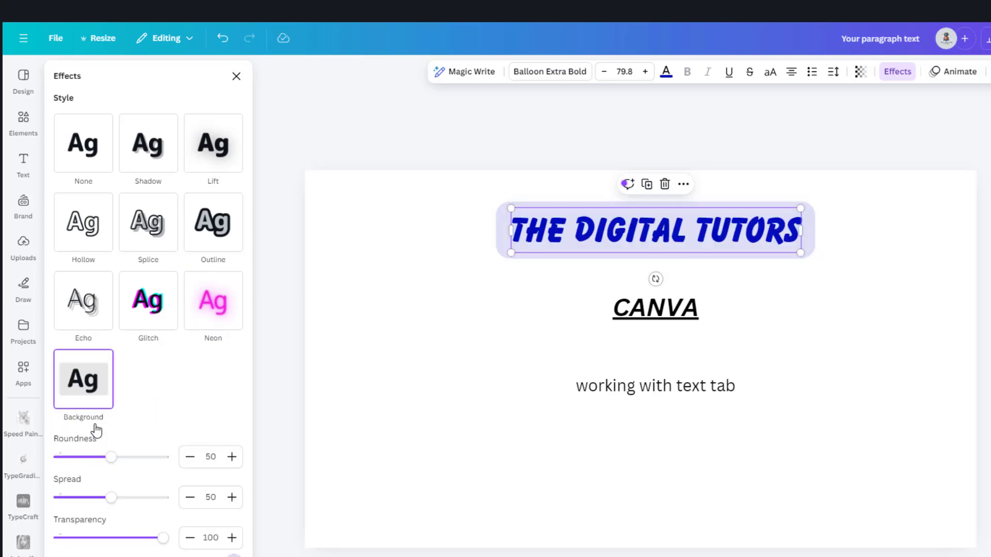
{"action": "left_click", "coordinate": [231, 406]}
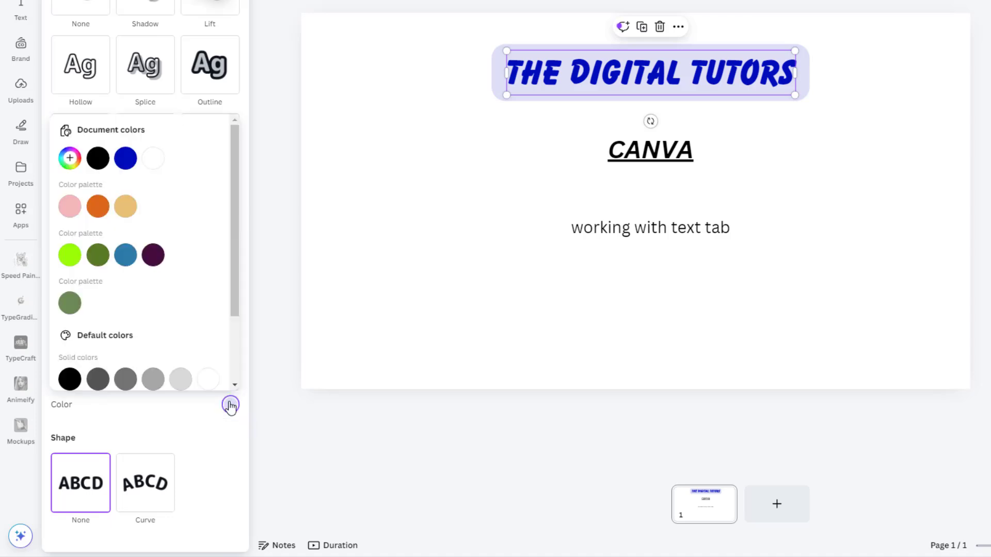
{"action": "left_click", "coordinate": [75, 379]}
{"action": "left_click", "coordinate": [149, 381]}
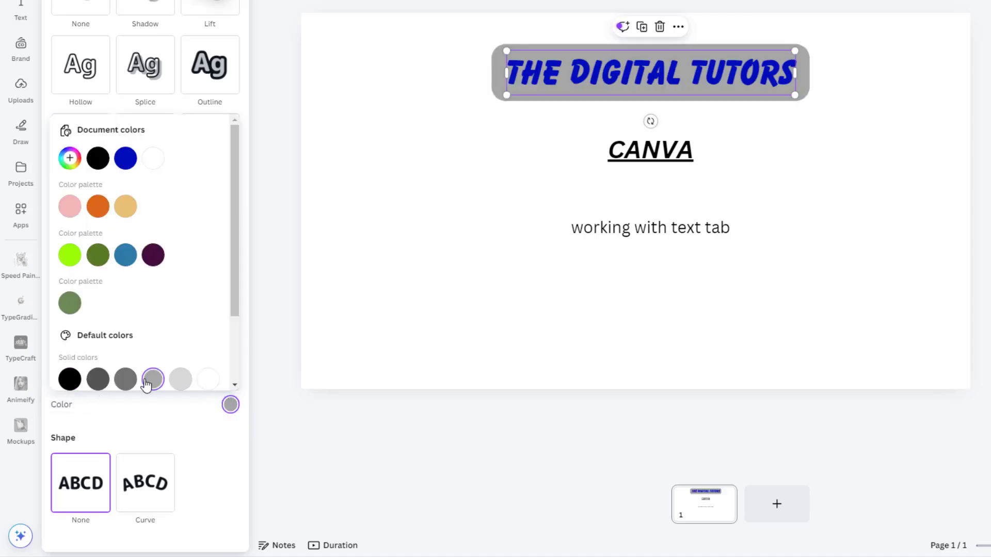
{"action": "left_click", "coordinate": [231, 405]}
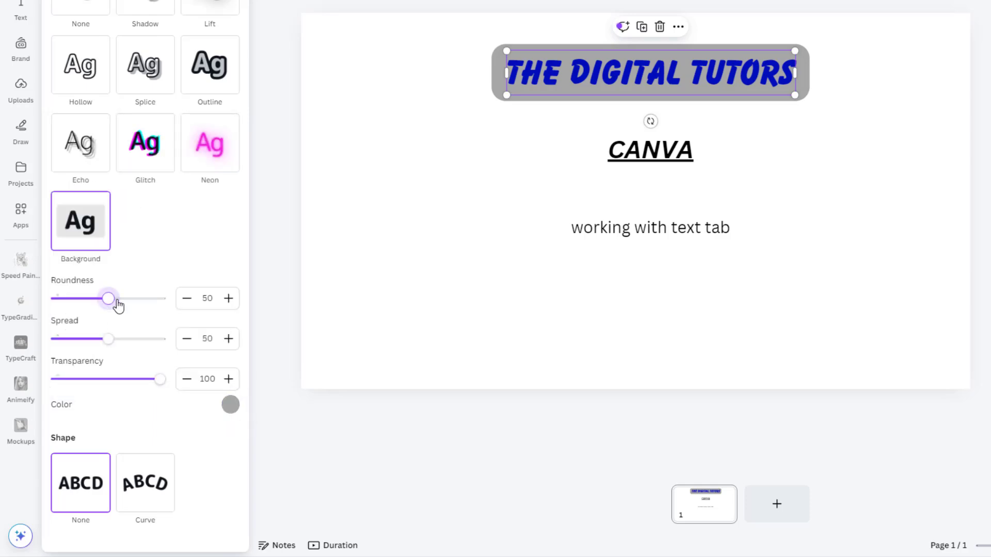
- Set the heading background's roundness to 41 and spread to 0, keeping its transparency at 100
{"action": "mouse_move", "coordinate": [119, 305]}
{"action": "left_mouse_down"}
{"action": "mouse_move", "coordinate": [210, 305]}
{"action": "mouse_move", "coordinate": [28, 306]}
{"action": "mouse_move", "coordinate": [101, 304]}
{"action": "left_mouse_up"}
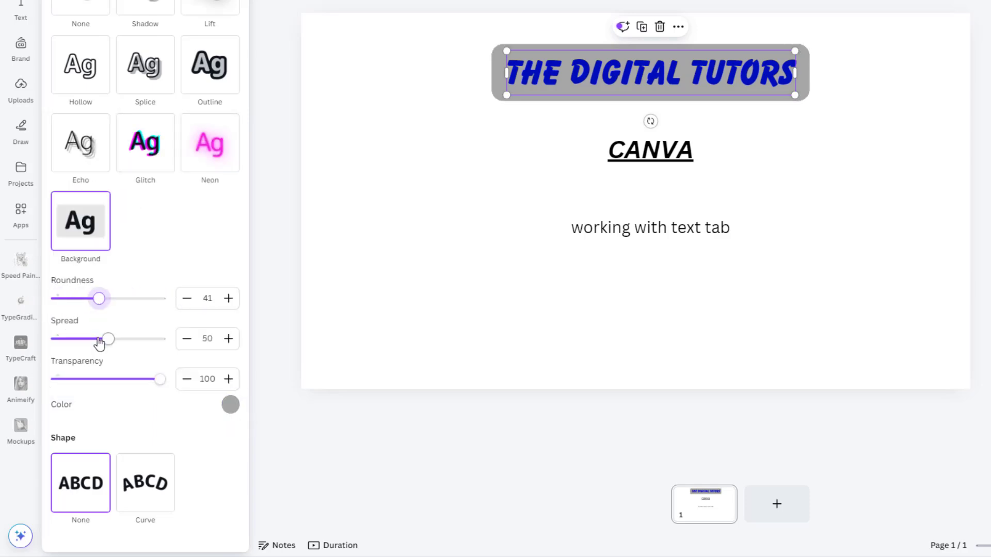
{"action": "left_click_drag", "start_coordinate": [99, 343], "coordinate": [39, 341]}
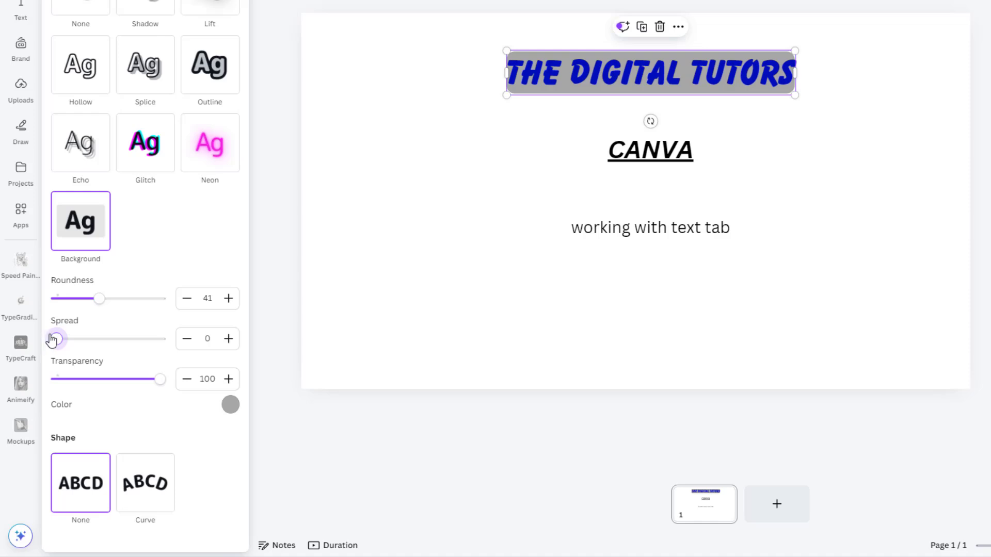
{"action": "left_click_drag", "start_coordinate": [159, 380], "coordinate": [183, 381]}
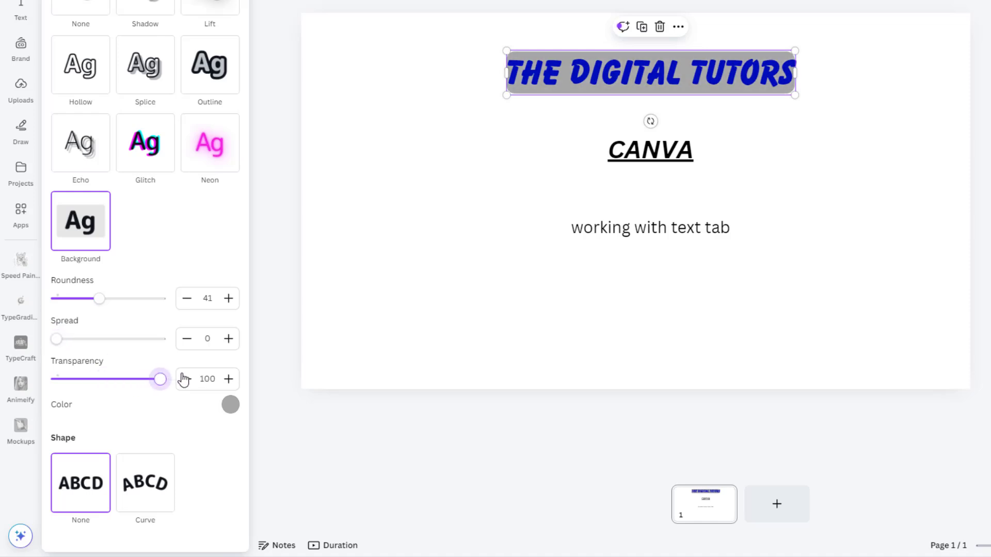
- Apply the Curve shape to the heading, flatten it to a gentler arc, and set the letter spacing to 59
{"action": "left_click", "coordinate": [143, 493]}
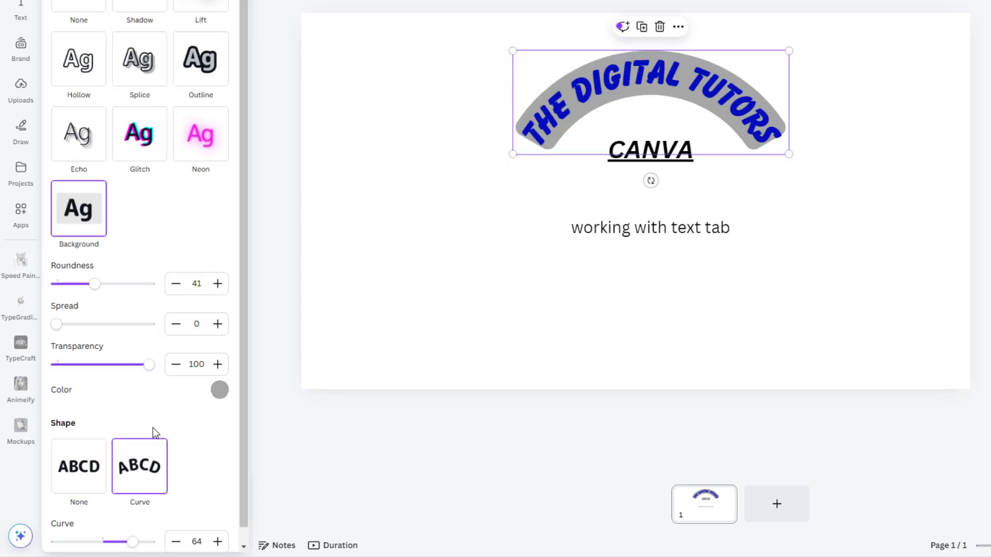
{"action": "scroll", "coordinate": [153, 474], "scroll_direction": "down", "scroll_amount": 1}
{"action": "left_click_drag", "start_coordinate": [137, 529], "coordinate": [111, 526]}
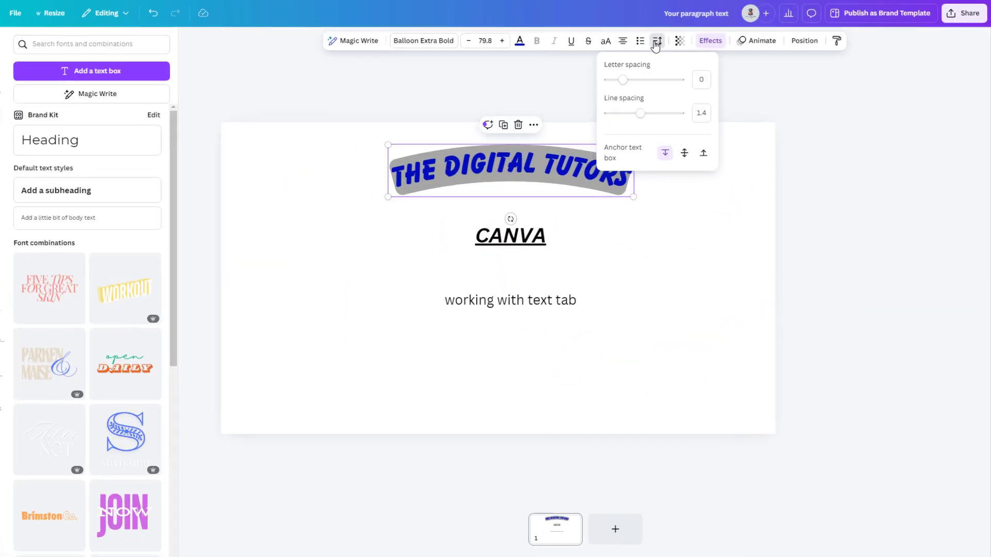
{"action": "mouse_move", "coordinate": [572, 98]}
{"action": "left_mouse_down"}
{"action": "mouse_move", "coordinate": [599, 96]}
{"action": "mouse_move", "coordinate": [575, 96]}
{"action": "left_mouse_up"}
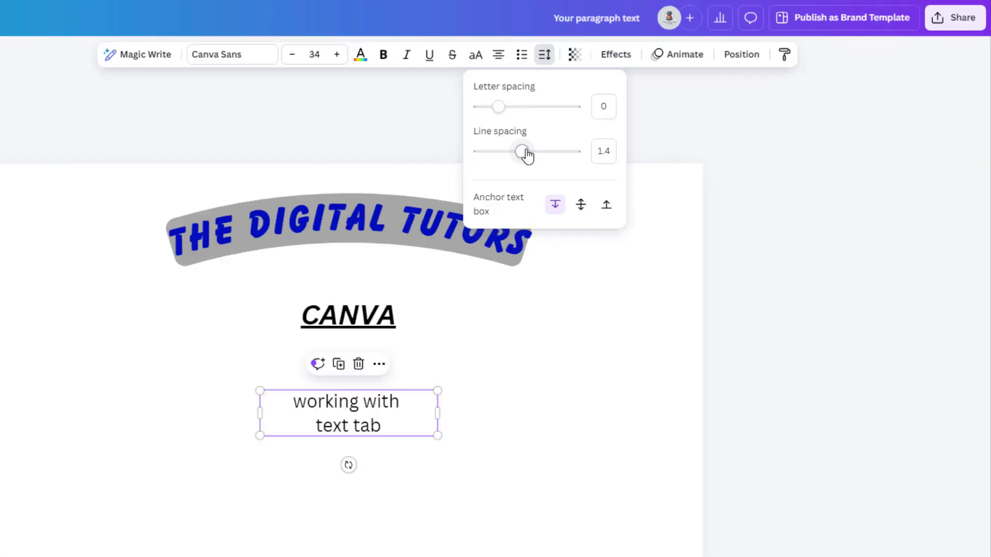
- Try line spacing 1.49 on the "working with text tab" body text, cycle through its alignments, and center it
{"action": "mouse_move", "coordinate": [527, 154]}
{"action": "left_mouse_down"}
{"action": "mouse_move", "coordinate": [487, 160]}
{"action": "mouse_move", "coordinate": [573, 153]}
{"action": "mouse_move", "coordinate": [527, 155]}
{"action": "left_mouse_up"}
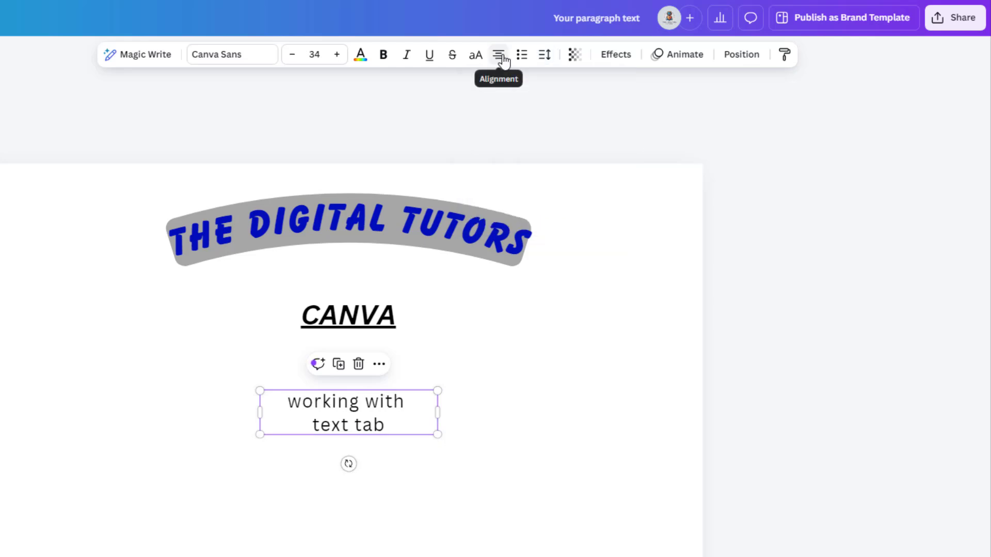
{"action": "left_click", "coordinate": [498, 55]}
{"action": "left_click", "coordinate": [502, 59]}
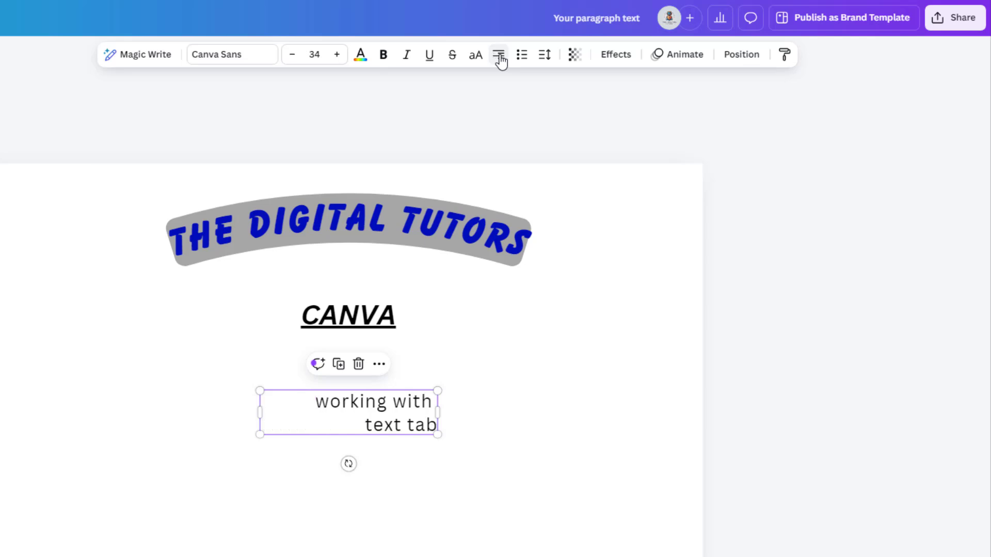
{"action": "left_click", "coordinate": [499, 59]}
{"action": "left_click", "coordinate": [500, 61]}
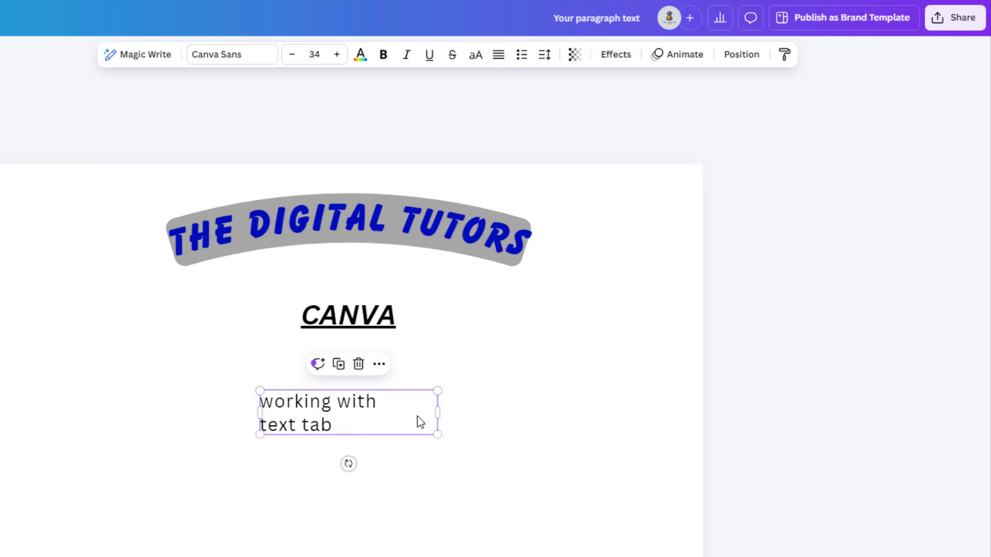
{"action": "key", "text": "ctrl+shift+c"}
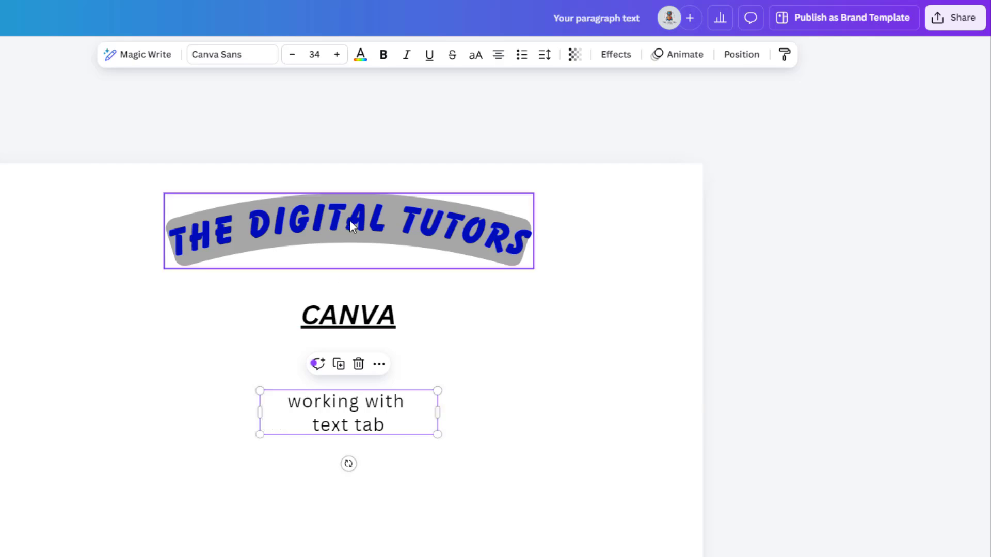
- Try a transparency of 50 on the "The Digital Tutors" heading and restore it to 100
{"action": "left_click", "coordinate": [349, 220]}
{"action": "left_click", "coordinate": [576, 56]}
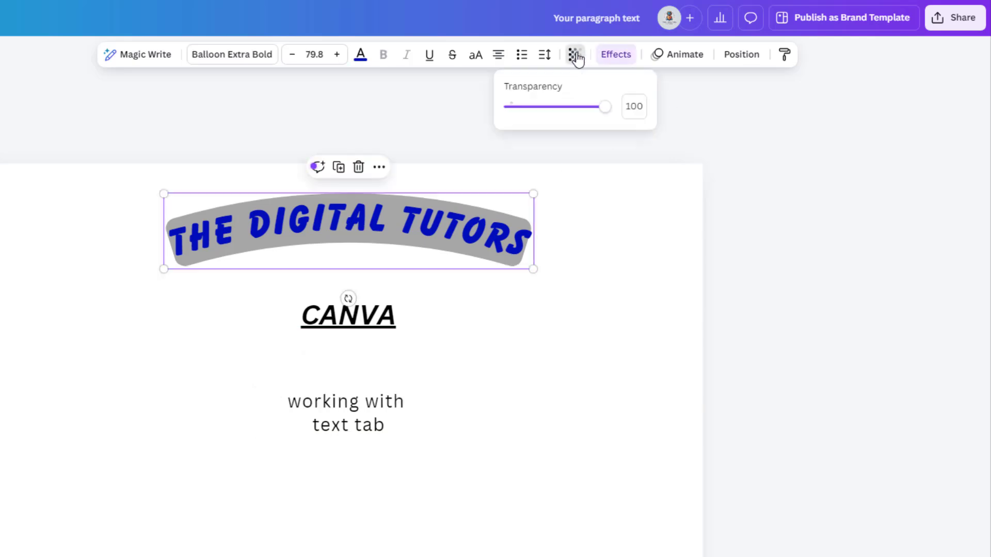
{"action": "left_click_drag", "start_coordinate": [607, 108], "coordinate": [559, 117]}
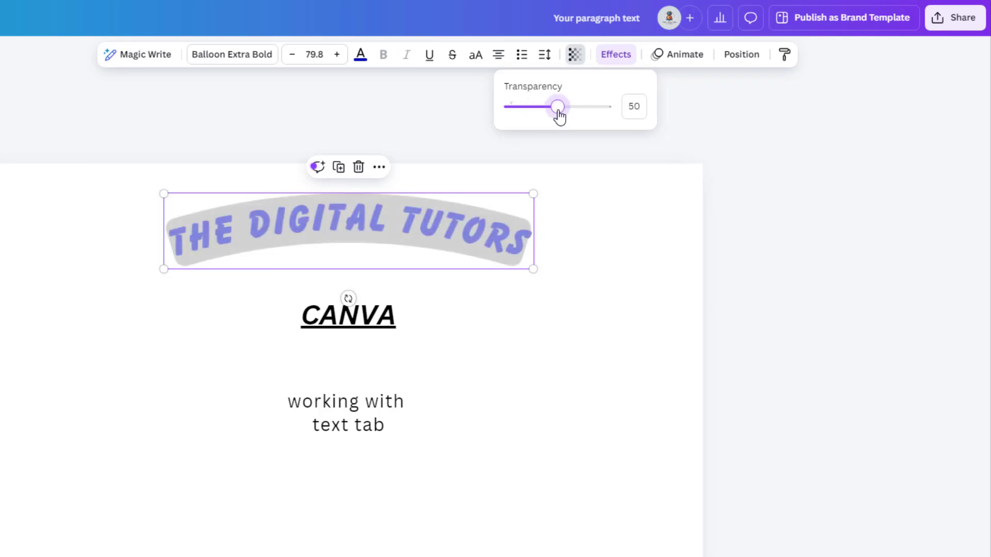
{"action": "left_click_drag", "start_coordinate": [559, 117], "coordinate": [648, 121]}
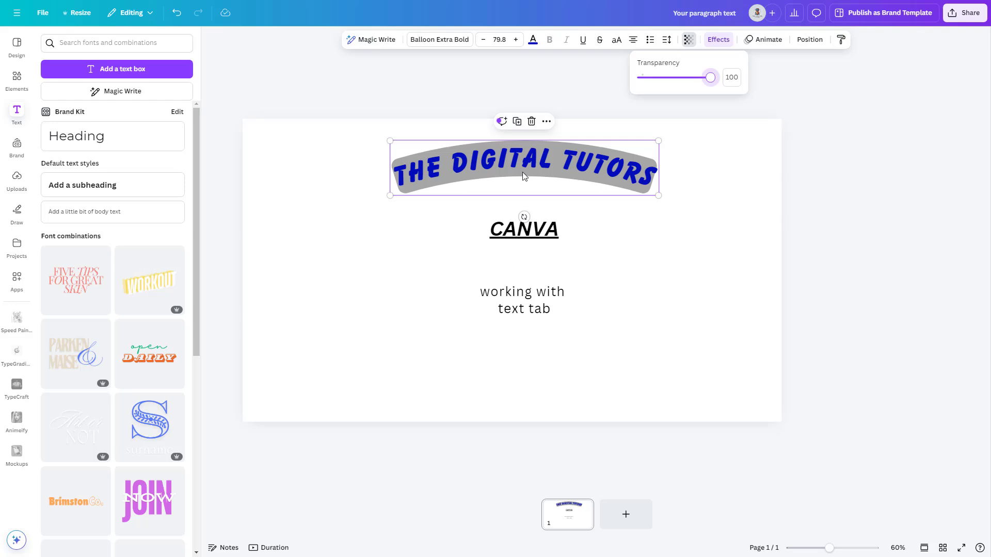
- Try the page alignments on the heading, place it at the page's top center, and deselect it
{"action": "left_click", "coordinate": [809, 40]}
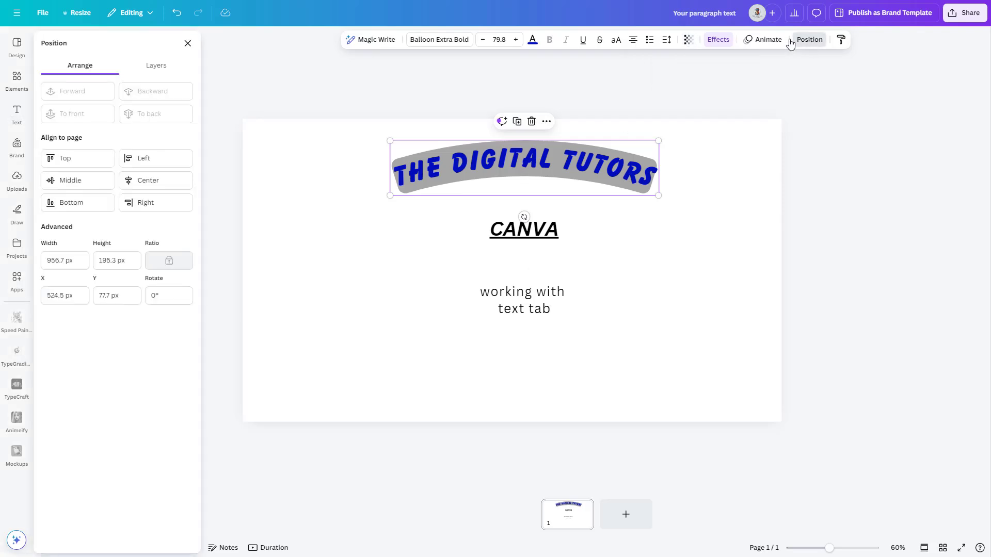
{"action": "left_click", "coordinate": [62, 159]}
{"action": "left_click", "coordinate": [67, 183]}
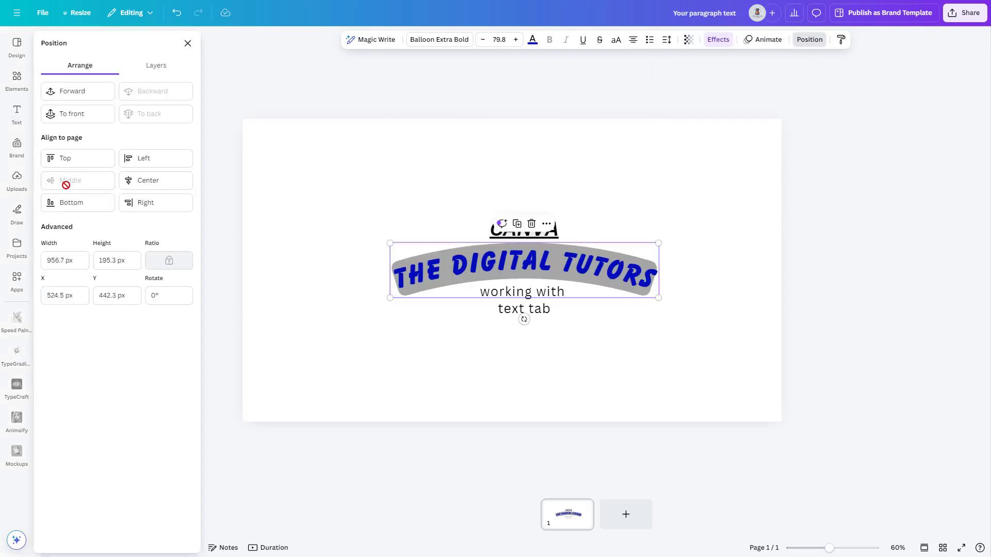
{"action": "left_click", "coordinate": [64, 207]}
{"action": "left_click", "coordinate": [62, 159]}
{"action": "left_click", "coordinate": [138, 160]}
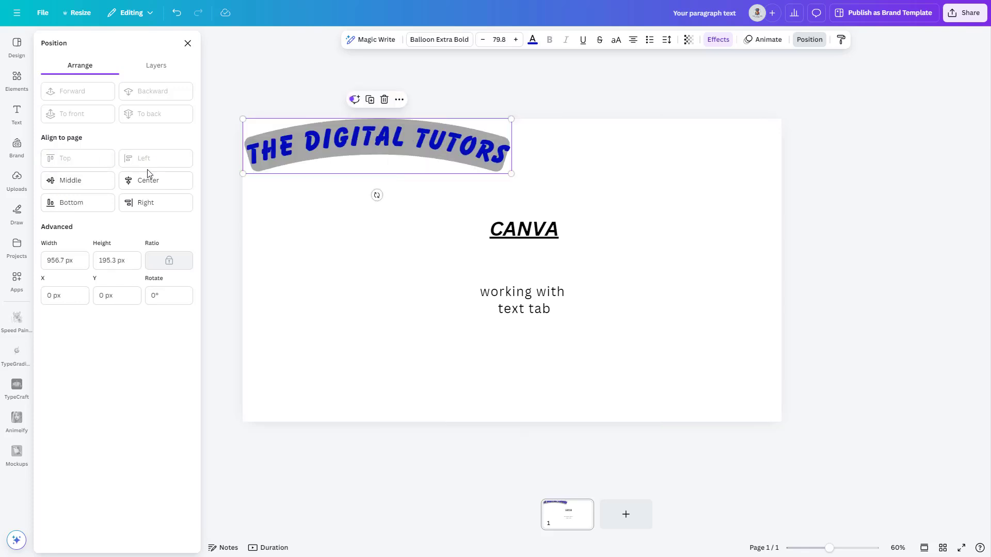
{"action": "left_click", "coordinate": [149, 180]}
{"action": "left_click", "coordinate": [151, 205]}
{"action": "left_click", "coordinate": [150, 181]}
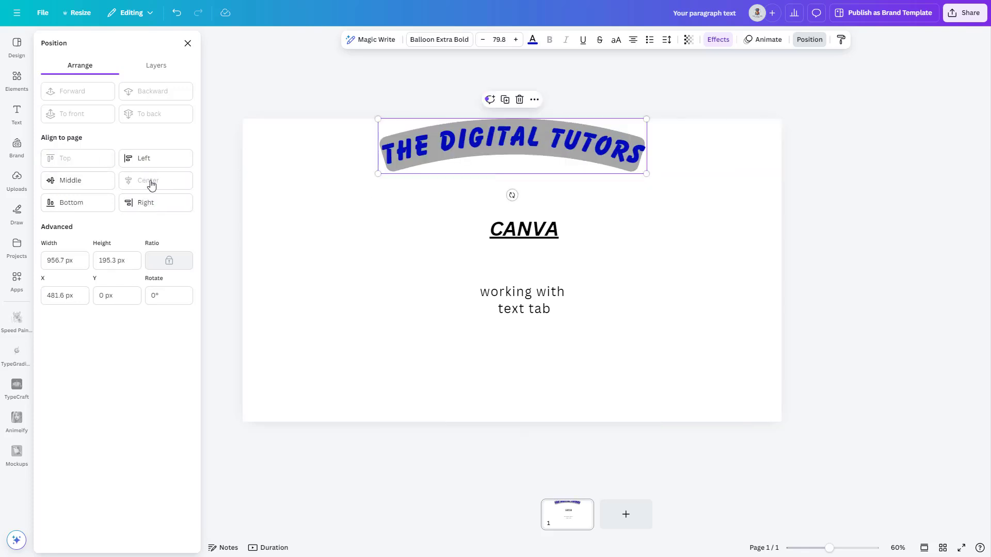
{"action": "left_click", "coordinate": [429, 273]}
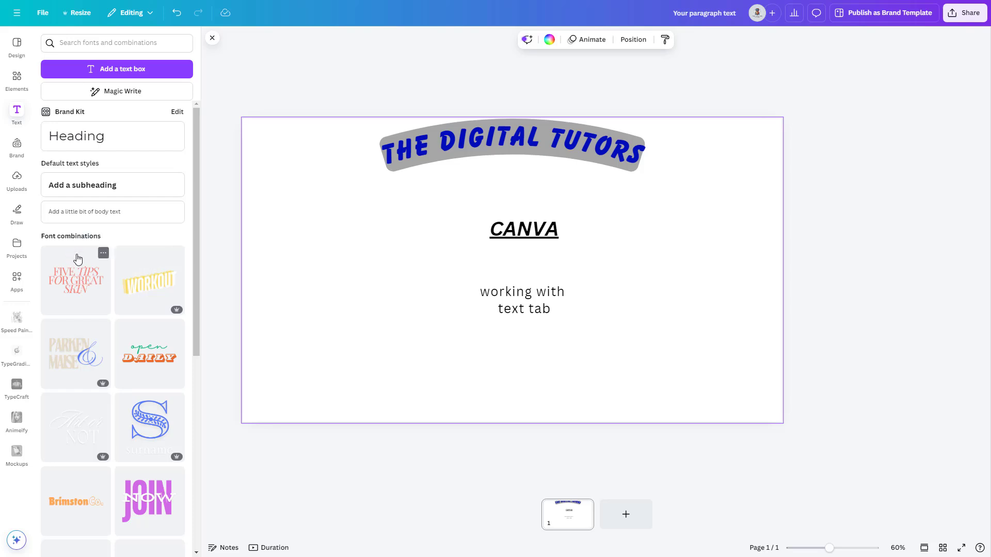
- Look through the ready-made font combinations for one to use in the design
{"action": "scroll", "coordinate": [77, 258], "scroll_direction": "down", "scroll_amount": 2}
{"action": "scroll", "coordinate": [88, 242], "scroll_direction": "down", "scroll_amount": 1}
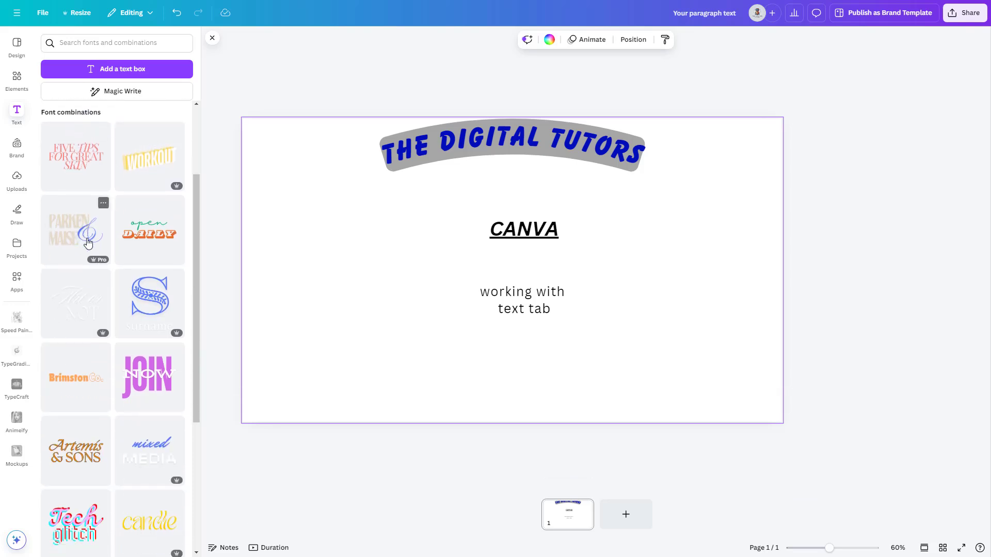
{"action": "scroll", "coordinate": [88, 242], "scroll_direction": "down", "scroll_amount": 4}
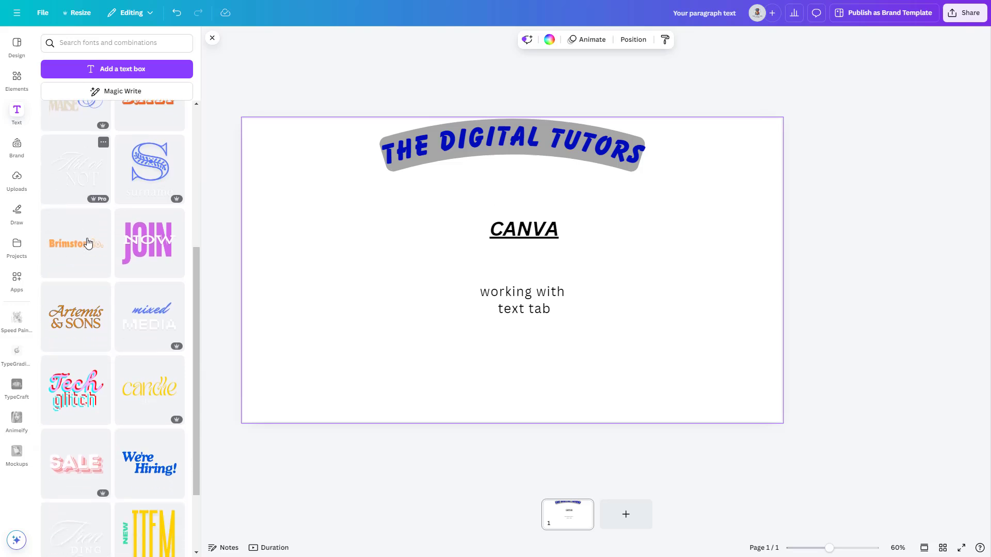
{"action": "scroll", "coordinate": [88, 243], "scroll_direction": "down", "scroll_amount": 3}
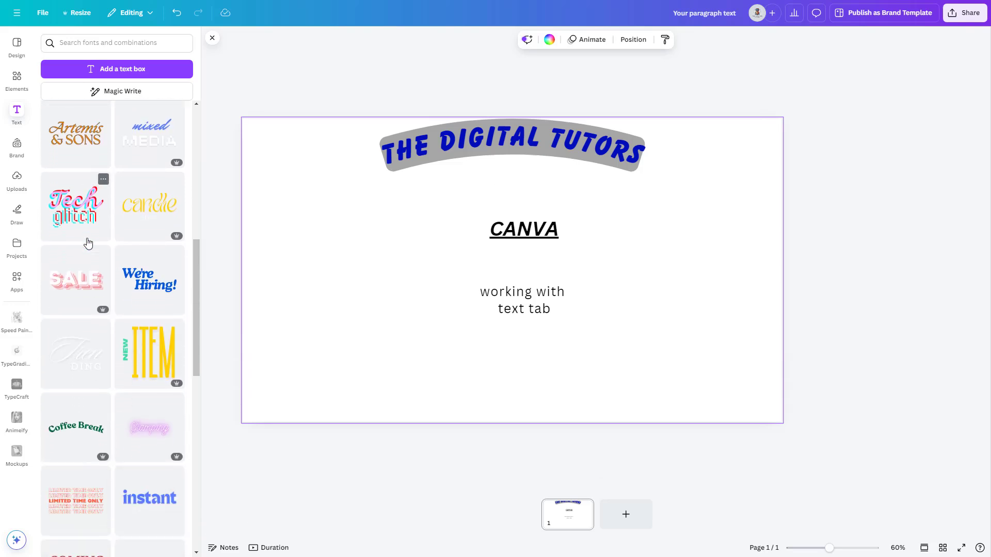
{"action": "scroll", "coordinate": [110, 242], "scroll_direction": "down", "scroll_amount": 1}
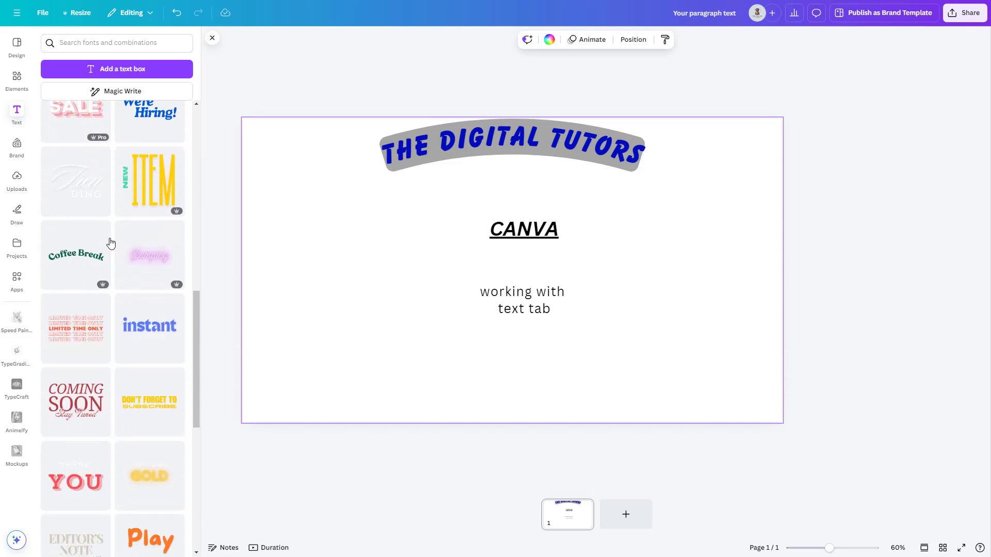
{"action": "scroll", "coordinate": [140, 248], "scroll_direction": "down", "scroll_amount": 1}
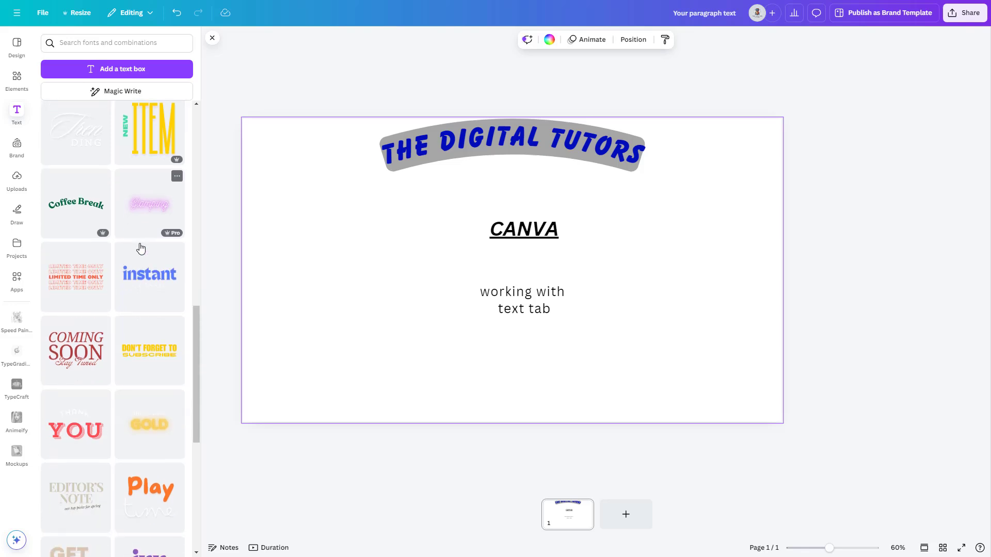
{"action": "scroll", "coordinate": [141, 249], "scroll_direction": "down", "scroll_amount": 1}
{"action": "scroll", "coordinate": [140, 249], "scroll_direction": "down", "scroll_amount": 3}
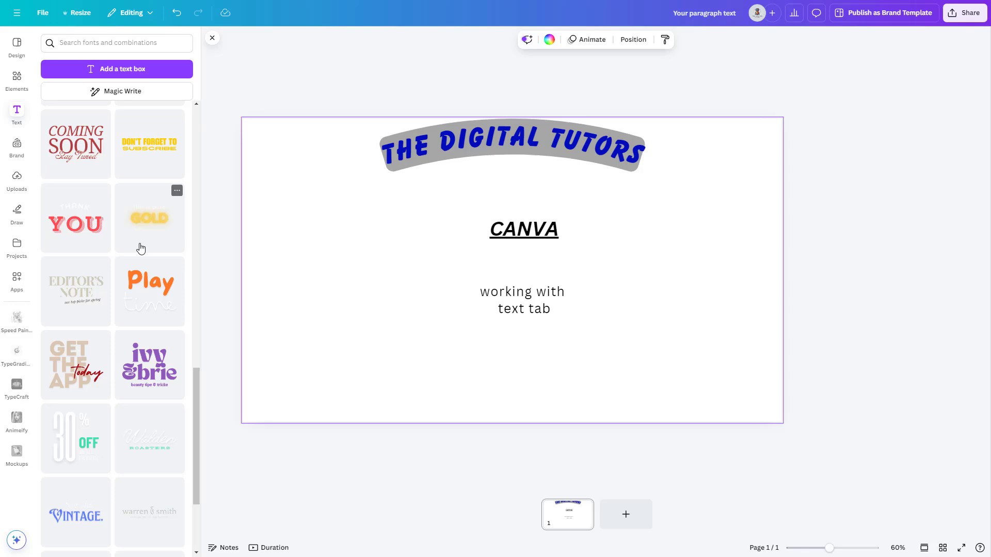
{"action": "scroll", "coordinate": [141, 248], "scroll_direction": "down", "scroll_amount": 1}
{"action": "scroll", "coordinate": [141, 249], "scroll_direction": "down", "scroll_amount": 1}
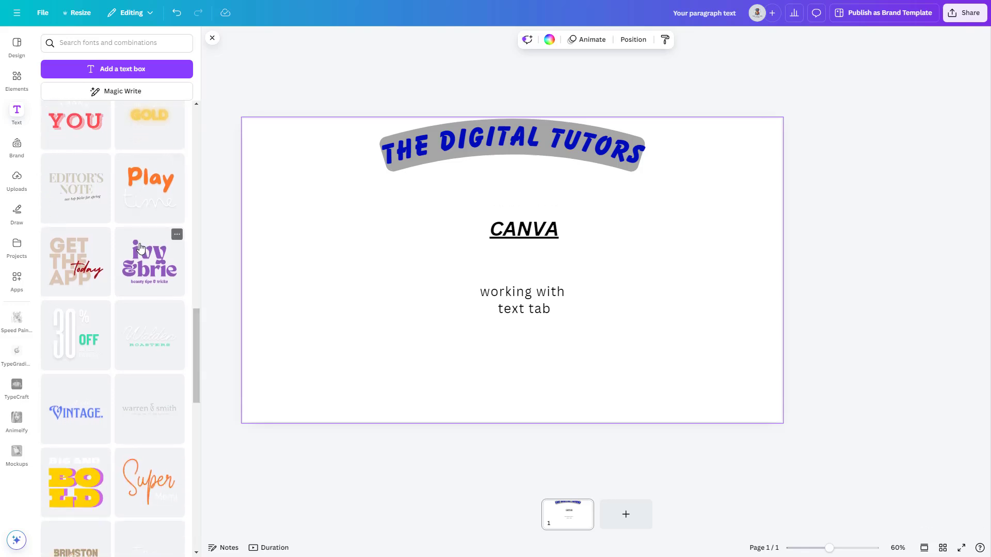
{"action": "scroll", "coordinate": [140, 248], "scroll_direction": "down", "scroll_amount": 1}
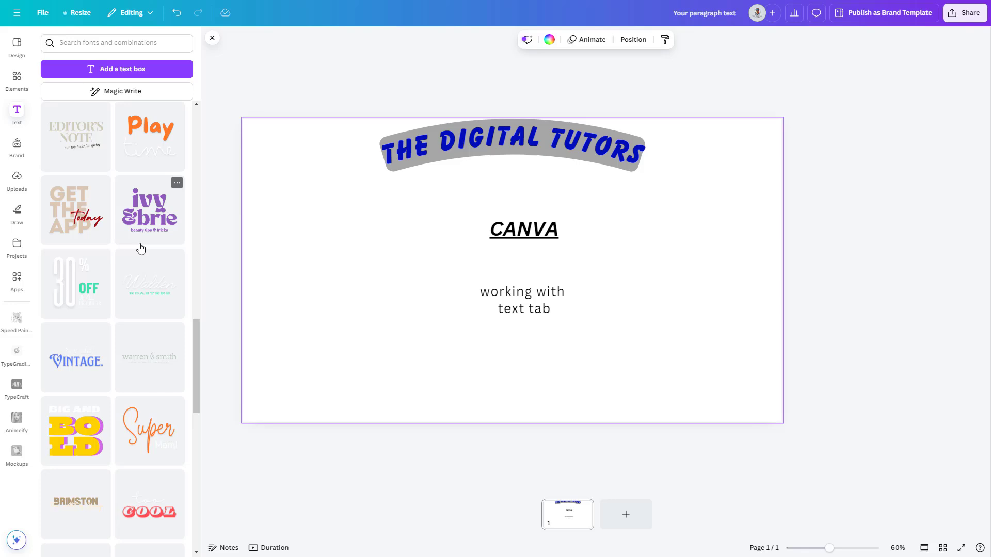
- Place the "GET THE APP today" font combination on the left half of the page and replace its "today" text with "Canva"
{"action": "left_click", "coordinate": [72, 222]}
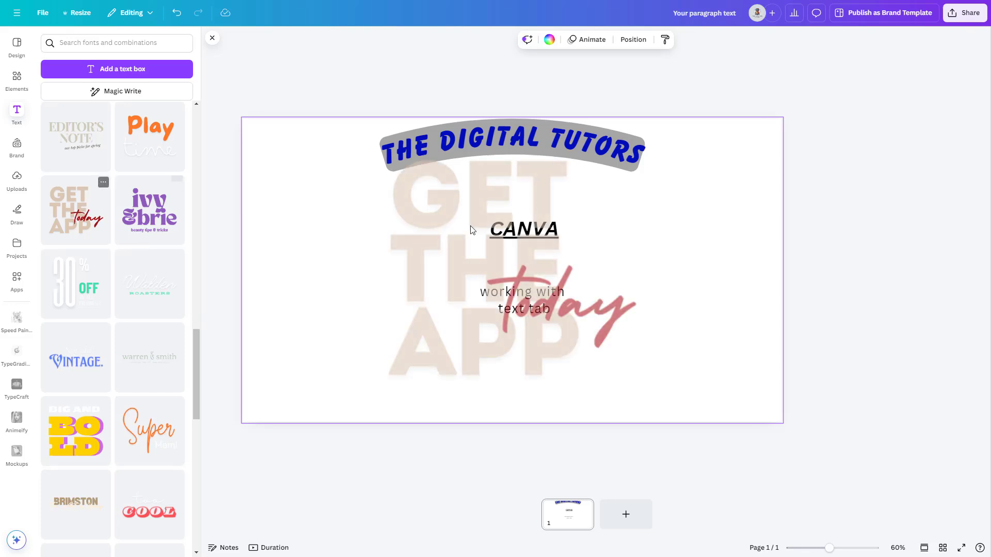
{"action": "left_click_drag", "start_coordinate": [471, 227], "coordinate": [354, 243]}
{"action": "left_click", "coordinate": [431, 310]}
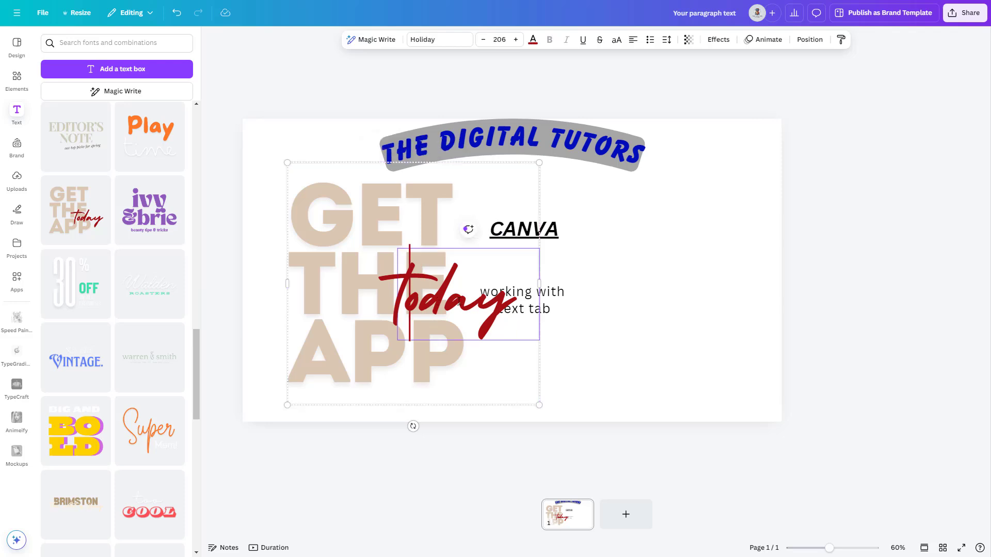
{"action": "key", "text": "Delete"}
{"action": "key", "text": "Delete"}
{"action": "key", "text": "Delete"}
{"action": "key", "text": "Delete"}
{"action": "key", "text": "Delete"}
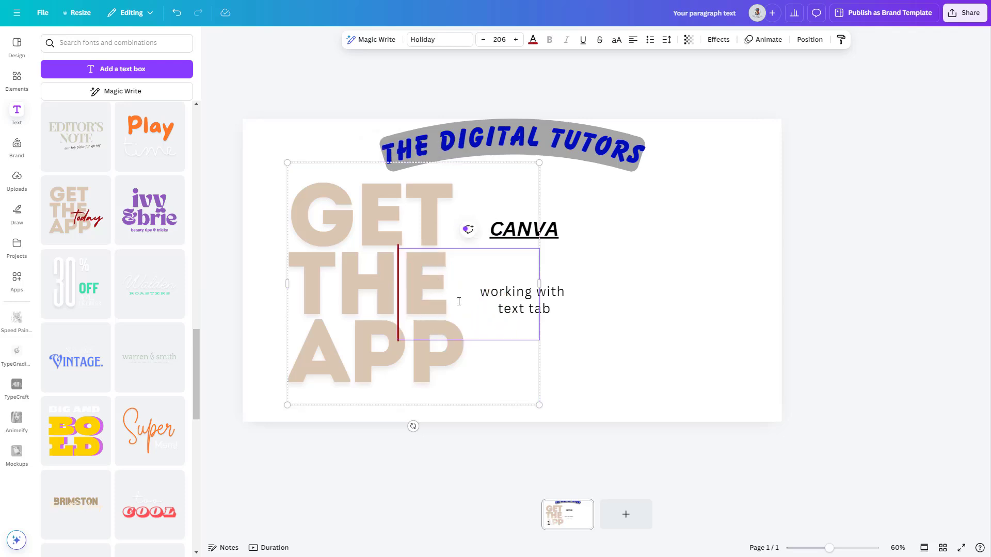
{"action": "type", "text": "Canva"}
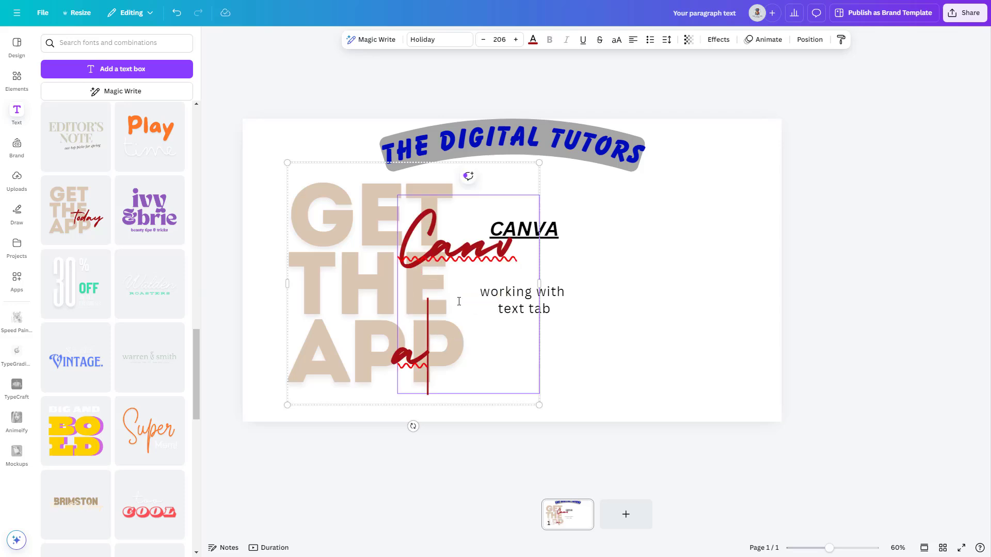
{"action": "left_click_drag", "start_coordinate": [539, 284], "coordinate": [578, 281]}
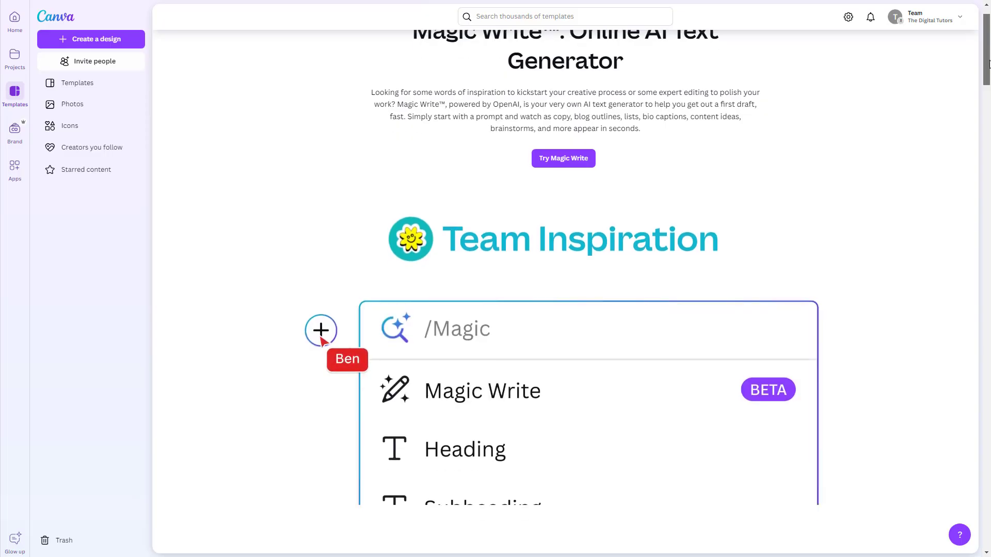
- Look through the introduction page about the Magic Write text generator
{"action": "scroll", "coordinate": [988, 76], "scroll_direction": "down", "scroll_amount": 3}
{"action": "scroll", "coordinate": [989, 78], "scroll_direction": "down", "scroll_amount": 2}
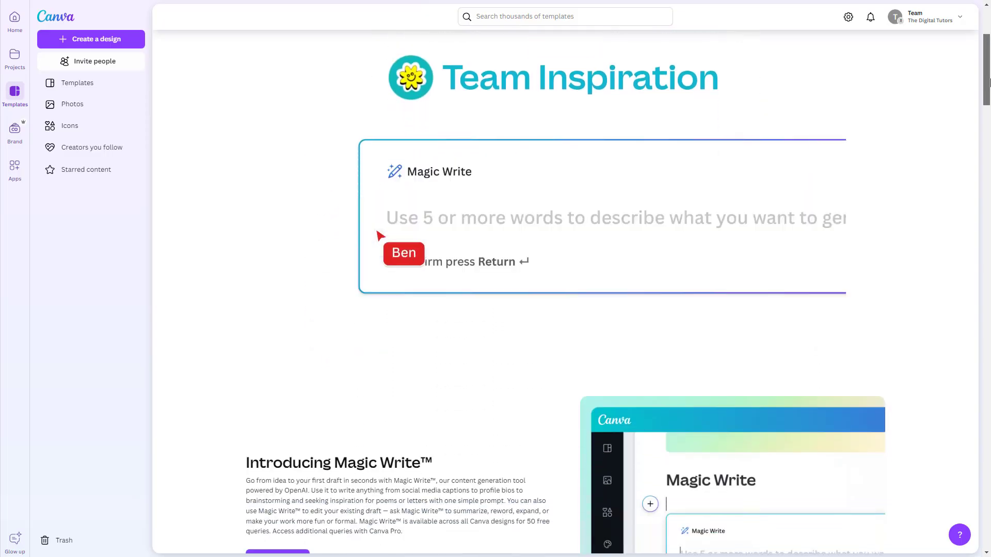
{"action": "scroll", "coordinate": [989, 84], "scroll_direction": "up", "scroll_amount": 1}
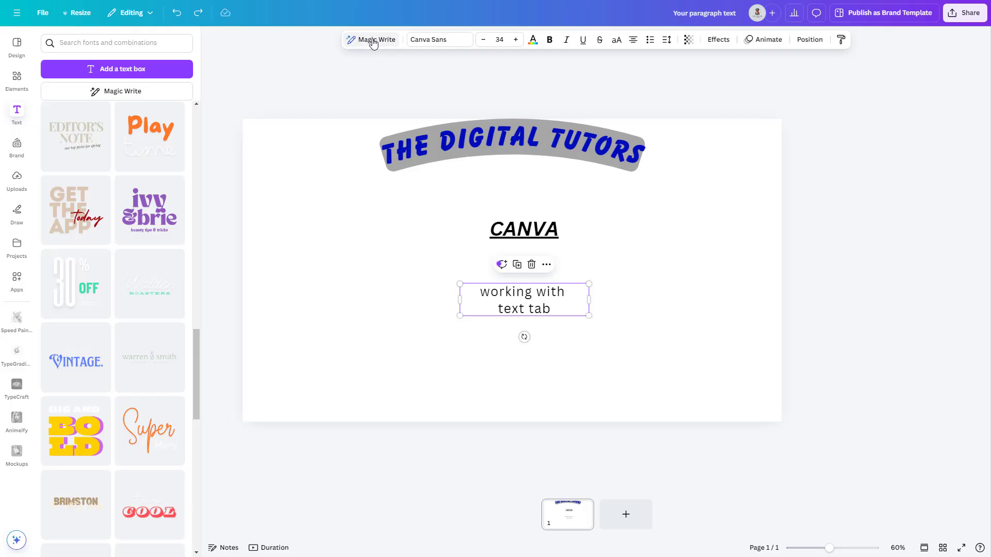
- Run Magic Write on the "working with text tab" body text with the custom prompt "Explain text tab in canva" and add the result below
{"action": "left_click", "coordinate": [372, 40]}
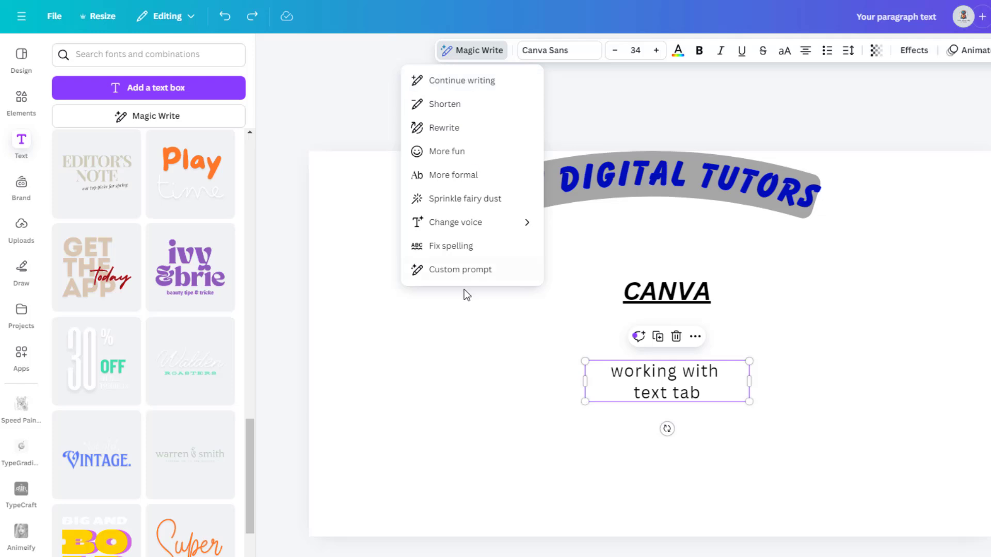
{"action": "left_click", "coordinate": [465, 274]}
{"action": "type", "text": "Explain text tab in canva"}
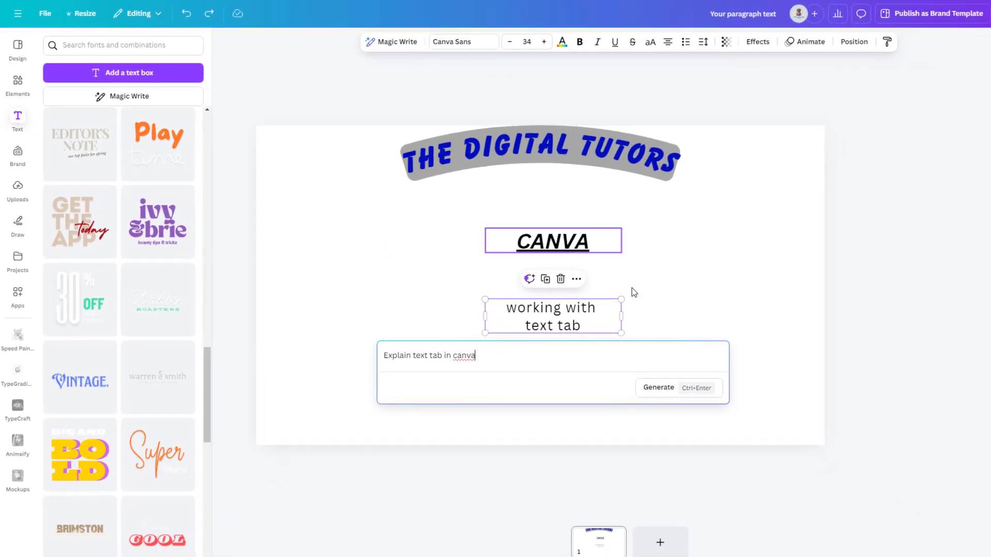
{"action": "left_click", "coordinate": [658, 387]}
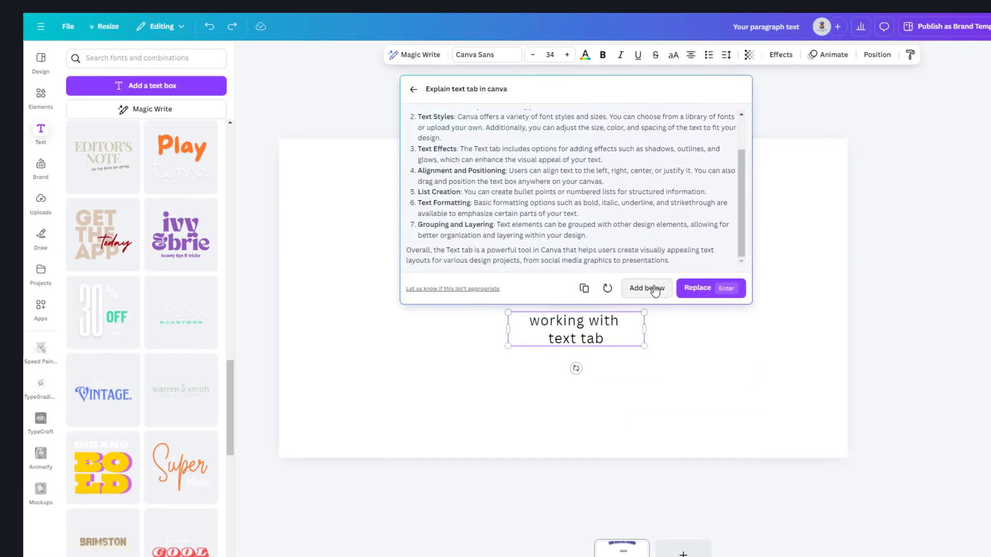
{"action": "left_click", "coordinate": [653, 288]}
- Narrow the generated text box to a width of about 1,085 and scale it up across most of the page
{"action": "left_click_drag", "start_coordinate": [816, 299], "coordinate": [634, 314]}
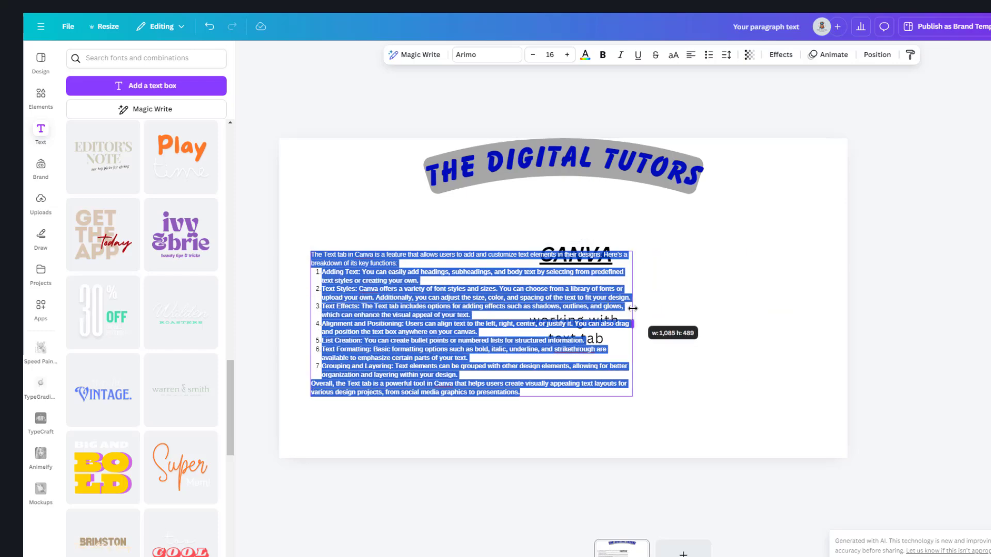
{"action": "left_click_drag", "start_coordinate": [633, 398], "coordinate": [784, 485]}
{"action": "left_click", "coordinate": [720, 231]}
- Delete the "CANVA" subheading and shift the generated explanation slightly up on the page
{"action": "left_click", "coordinate": [593, 251]}
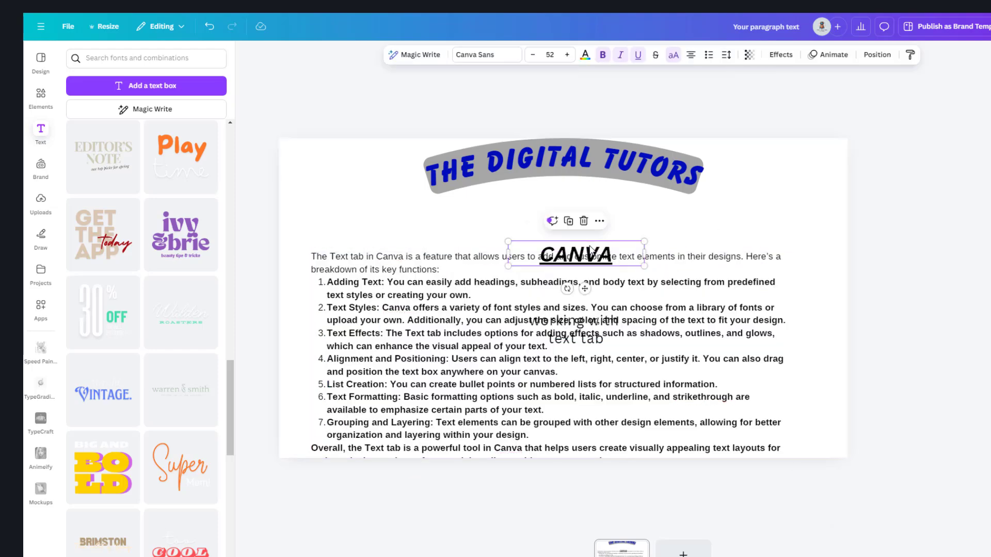
{"action": "key", "text": "Delete"}
{"action": "left_click_drag", "start_coordinate": [493, 325], "coordinate": [512, 295]}
{"action": "left_click", "coordinate": [803, 193]}
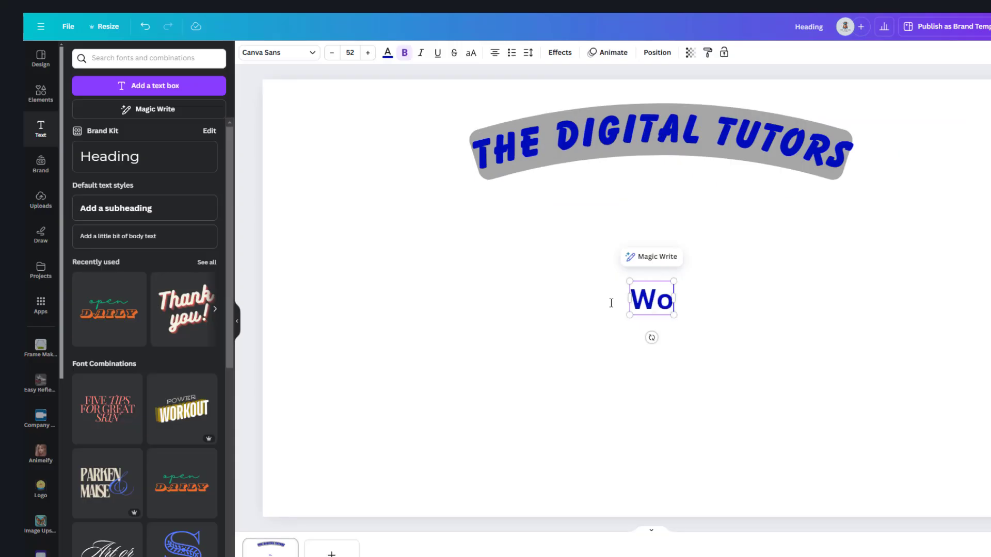
- Enter "Working with text tab" as the text of the new text box below "The Digital Tutors" heading
{"action": "type", "text": "rking"}
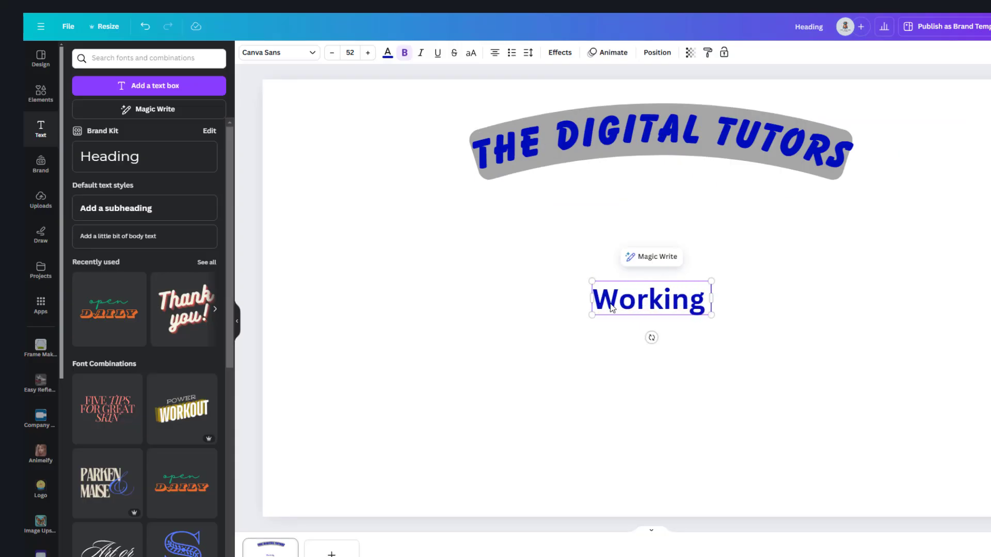
{"action": "type", "text": " with"}
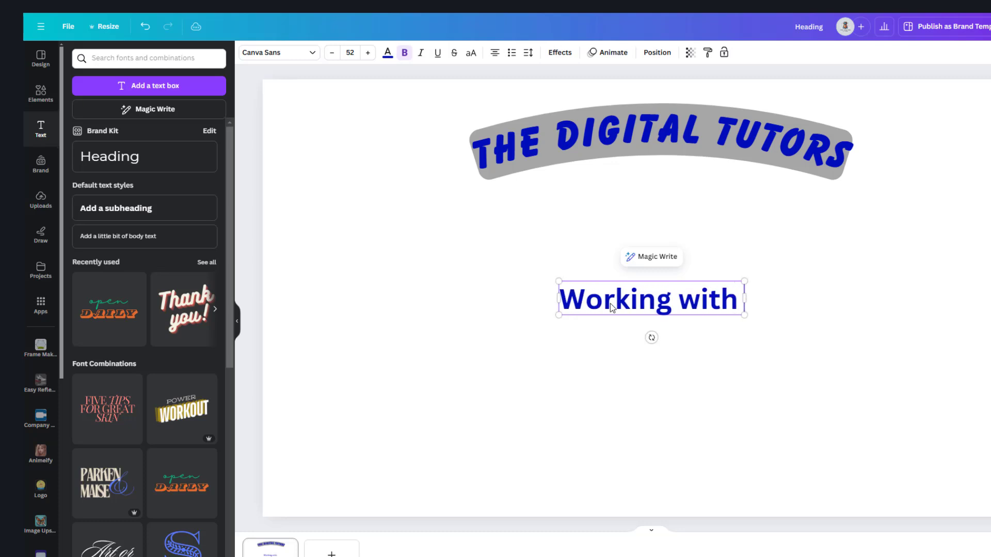
{"action": "type", "text": " text tab"}
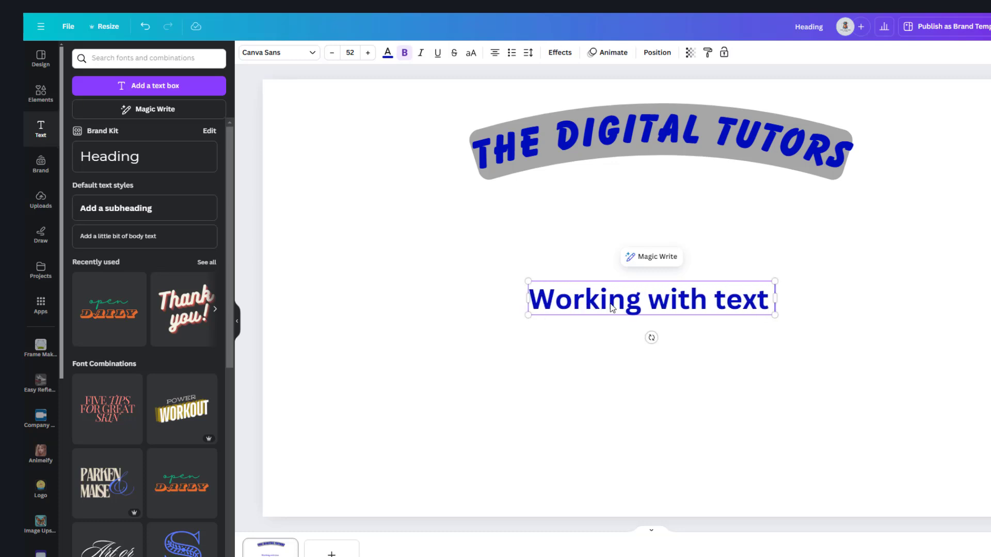